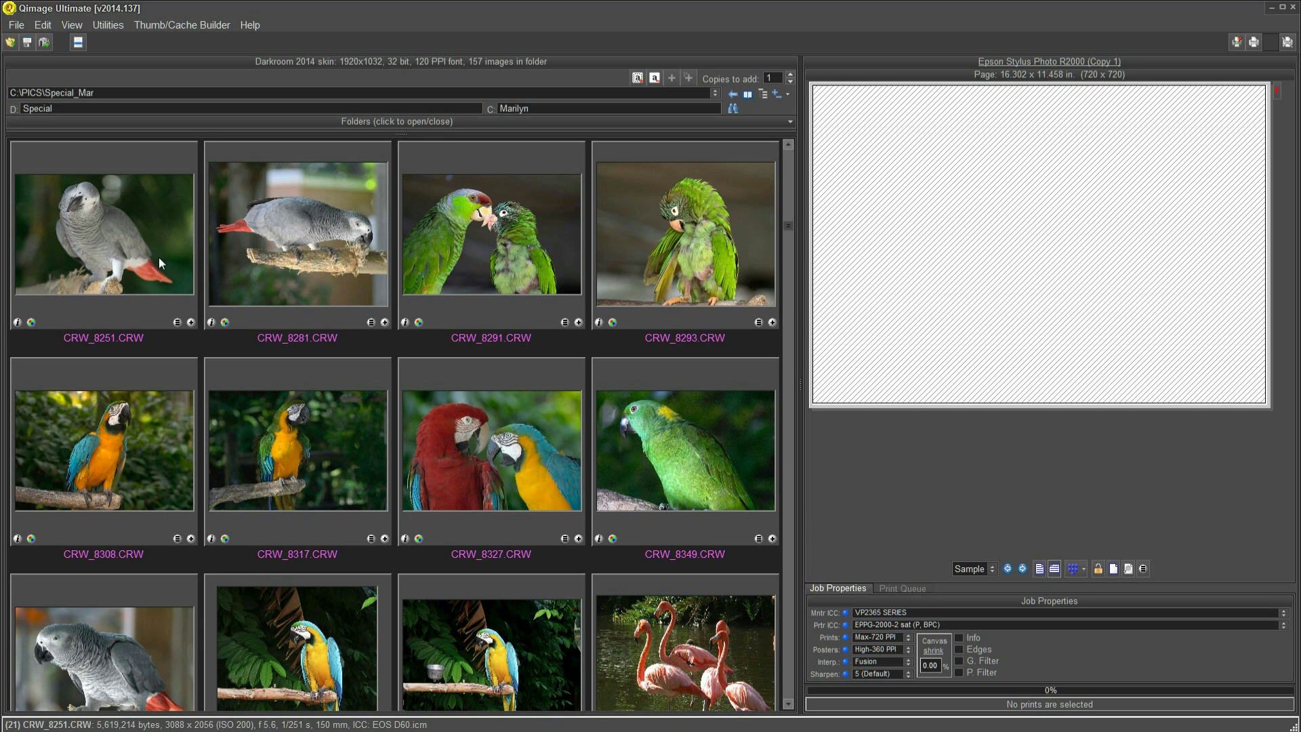
- Place parrots CRW_8251, CRW_8281, CRW_8291 and CRW_8293 On Deck, check the deck, then return to Special_Mar
left_click(287, 254)
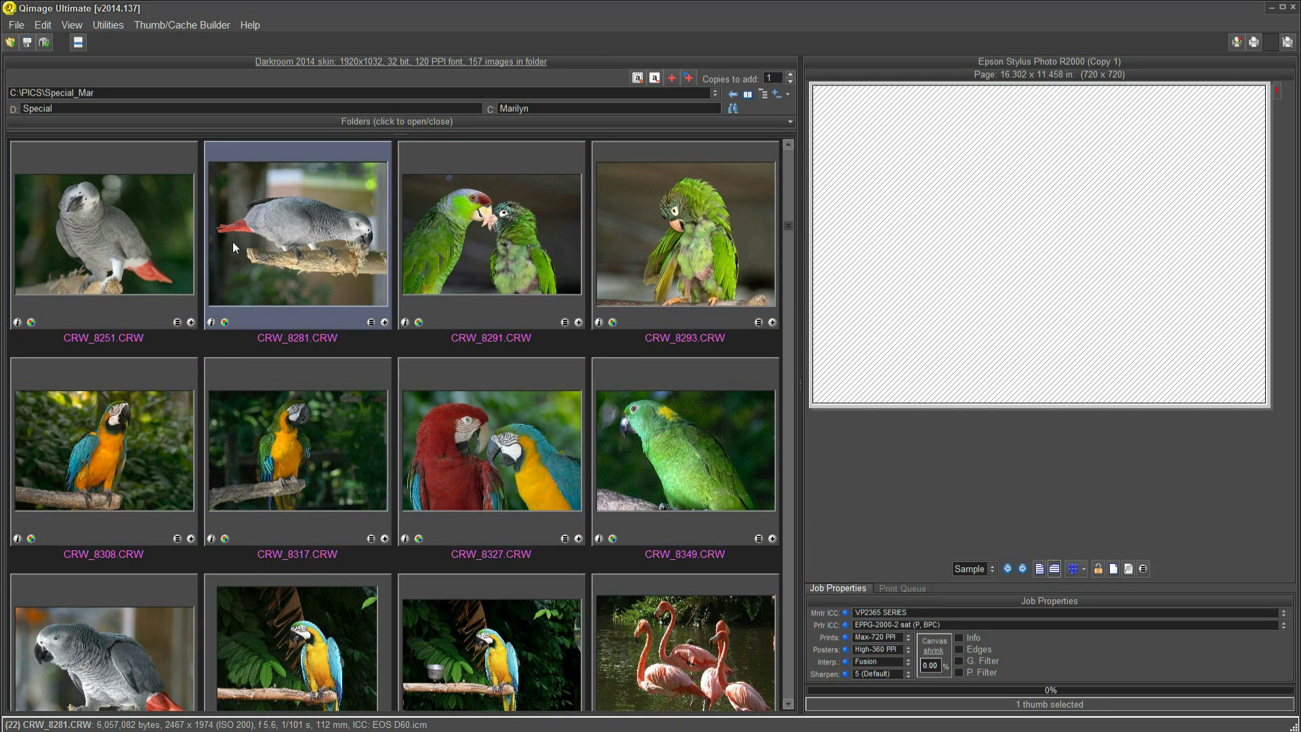
left_click(156, 248)
left_click(360, 264, "ctrl")
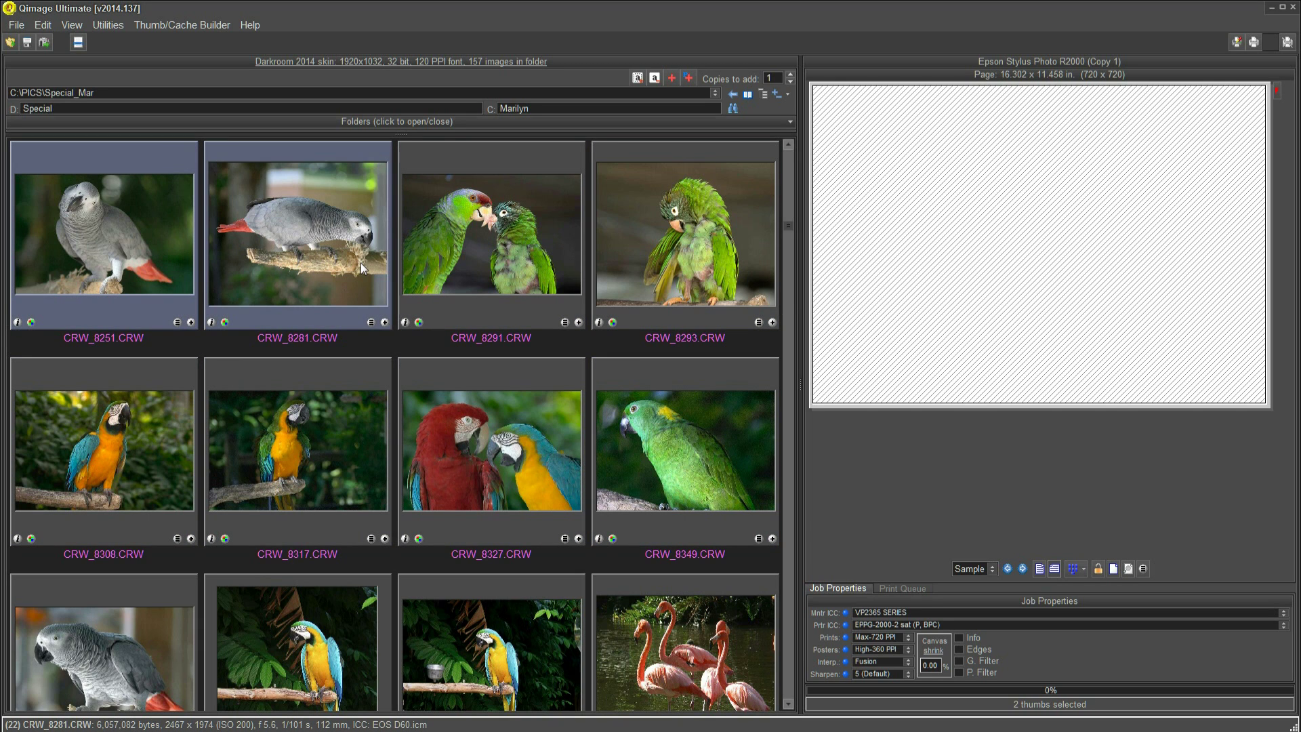
left_click(425, 258, "ctrl")
left_click(673, 260, "ctrl")
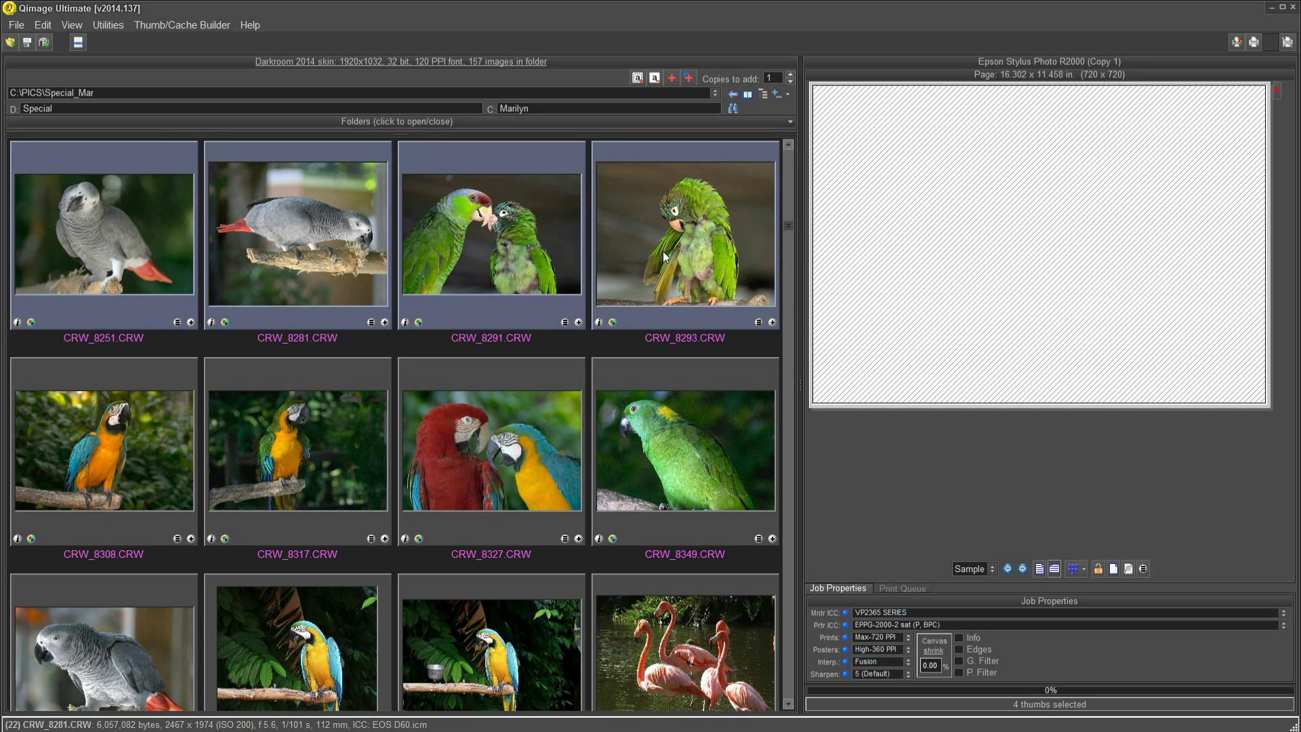
right_click(666, 258)
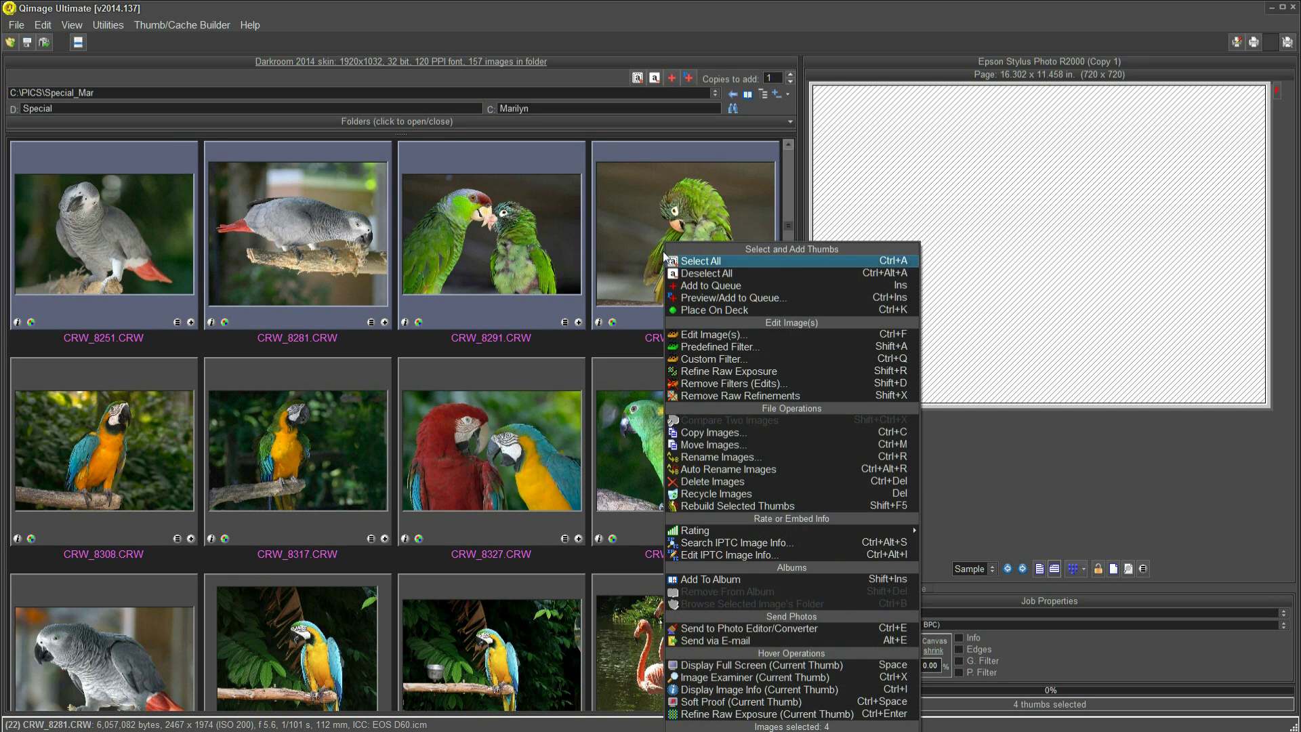
left_click(700, 310)
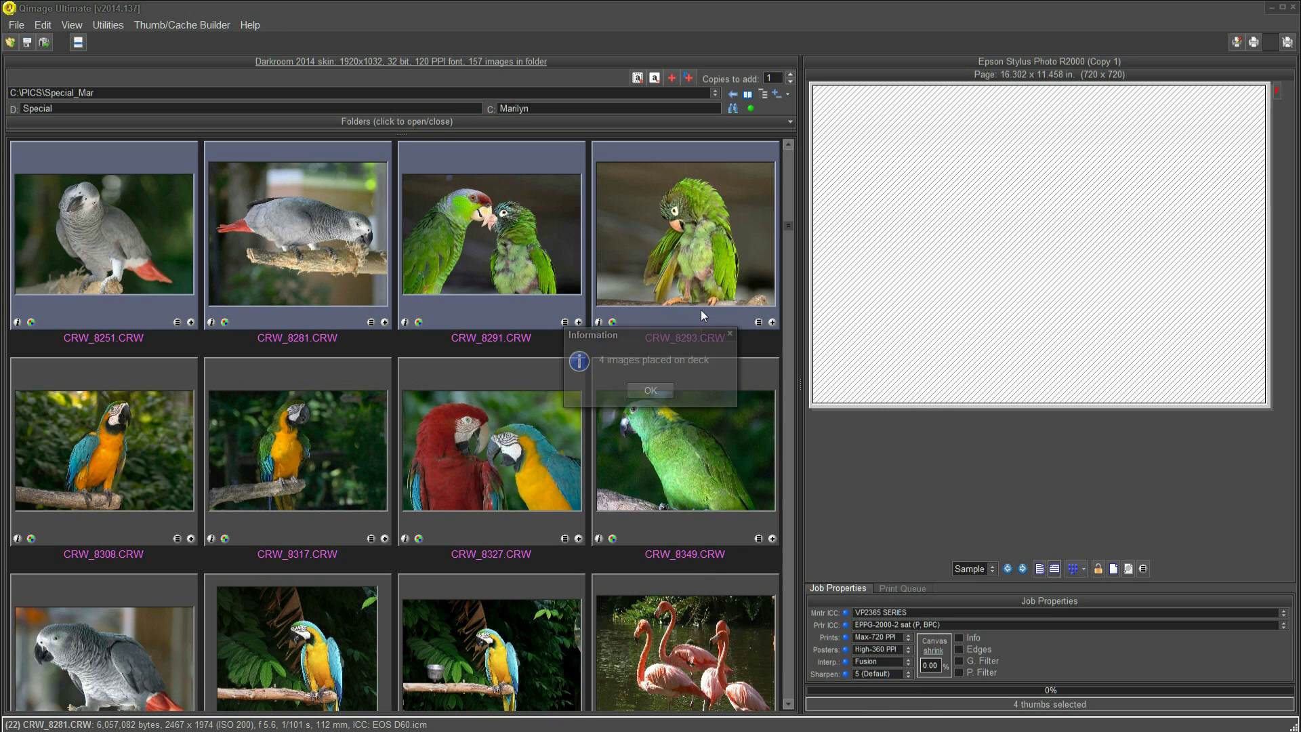
left_click(645, 390)
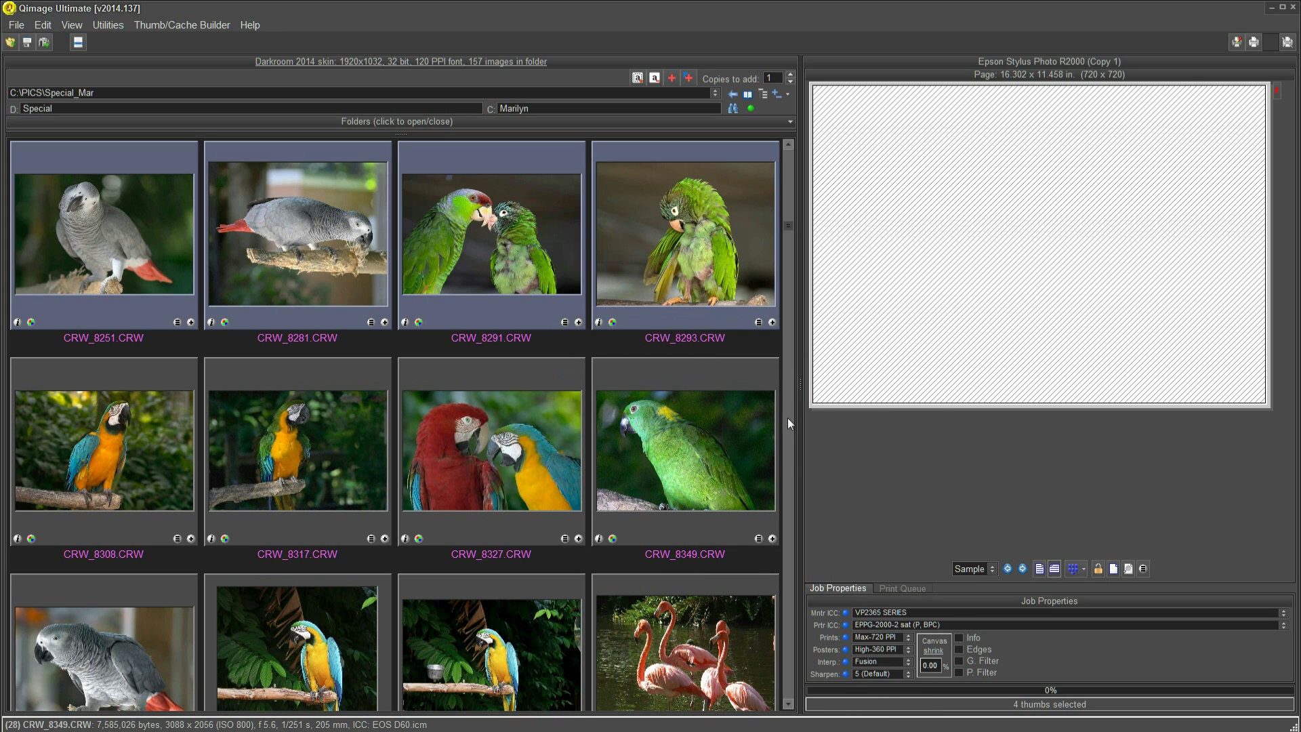
mouse_move(731, 107)
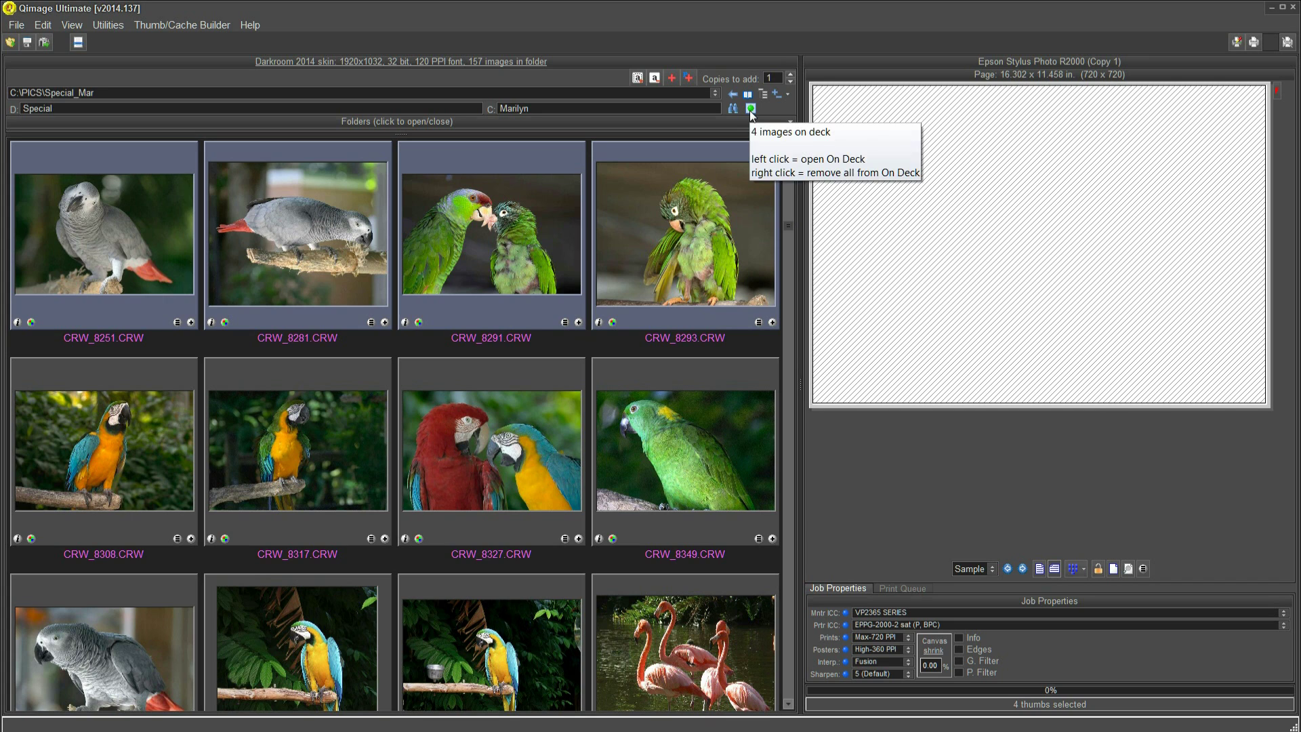
left_click(748, 109)
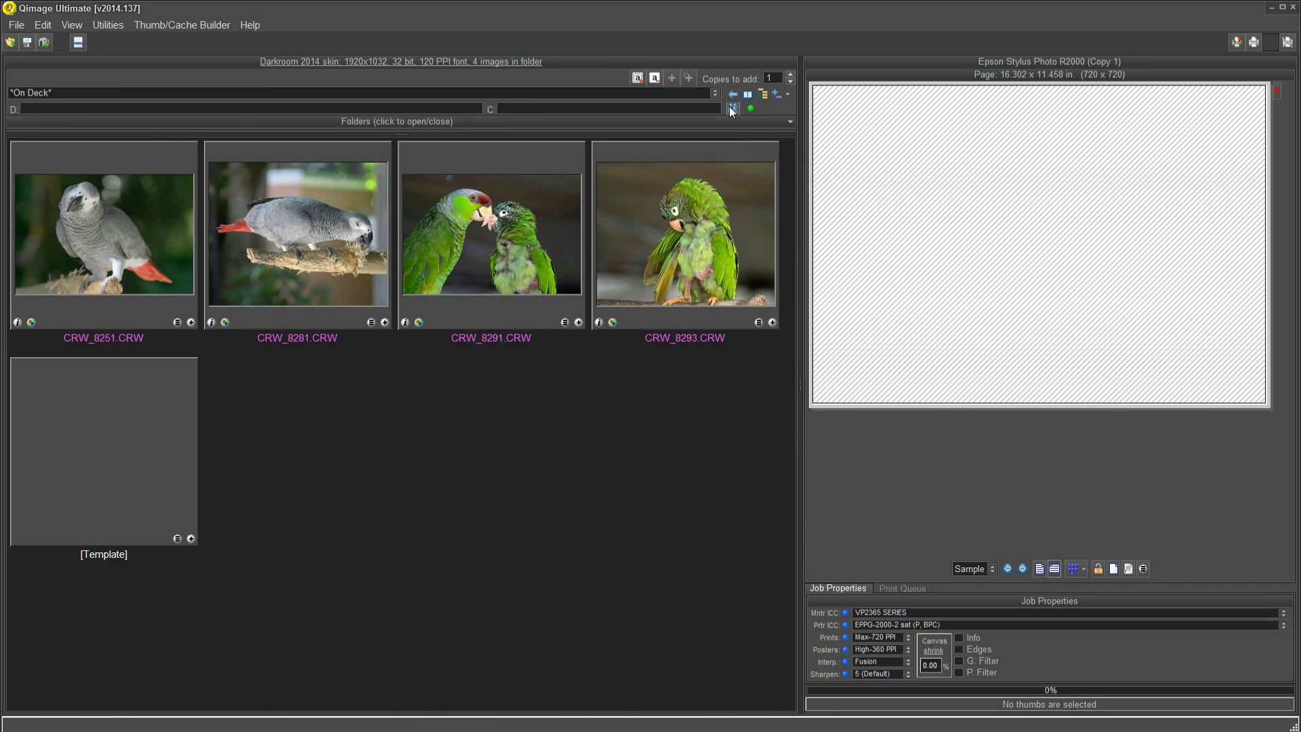
left_click(728, 93)
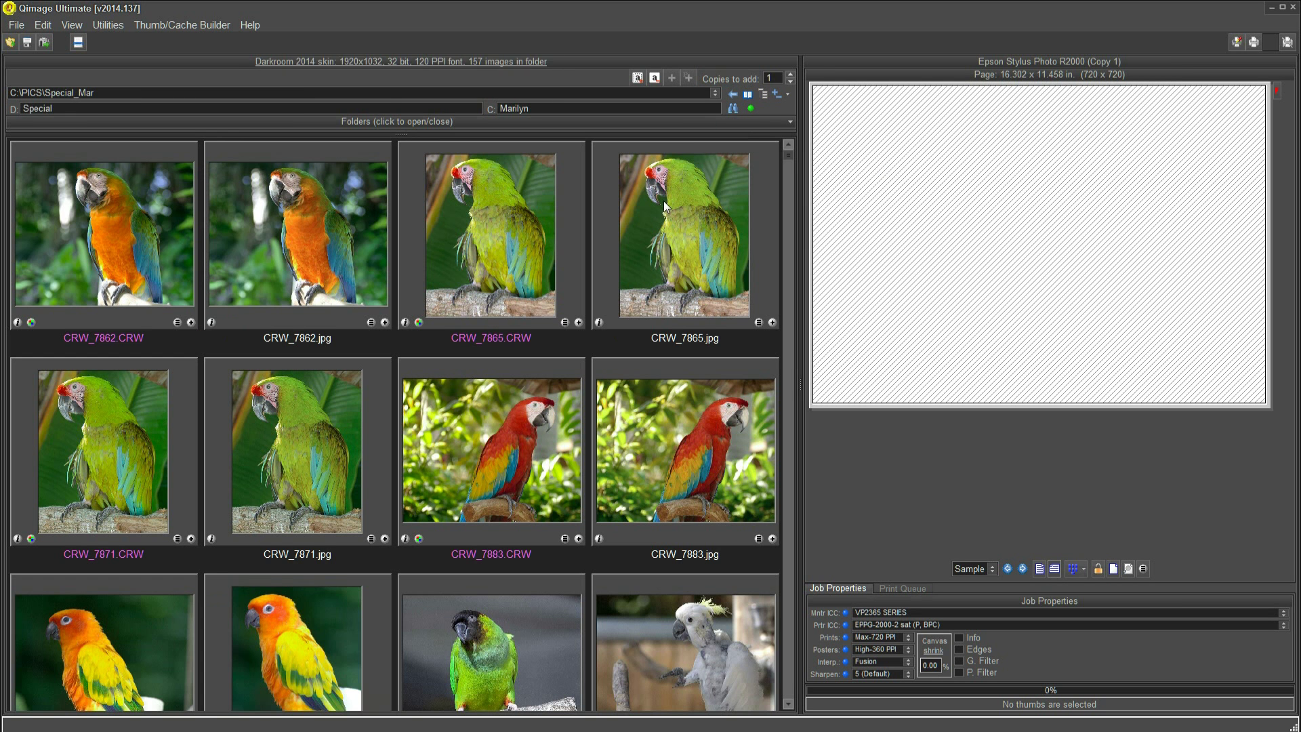
scroll(561, 357, "down", 5)
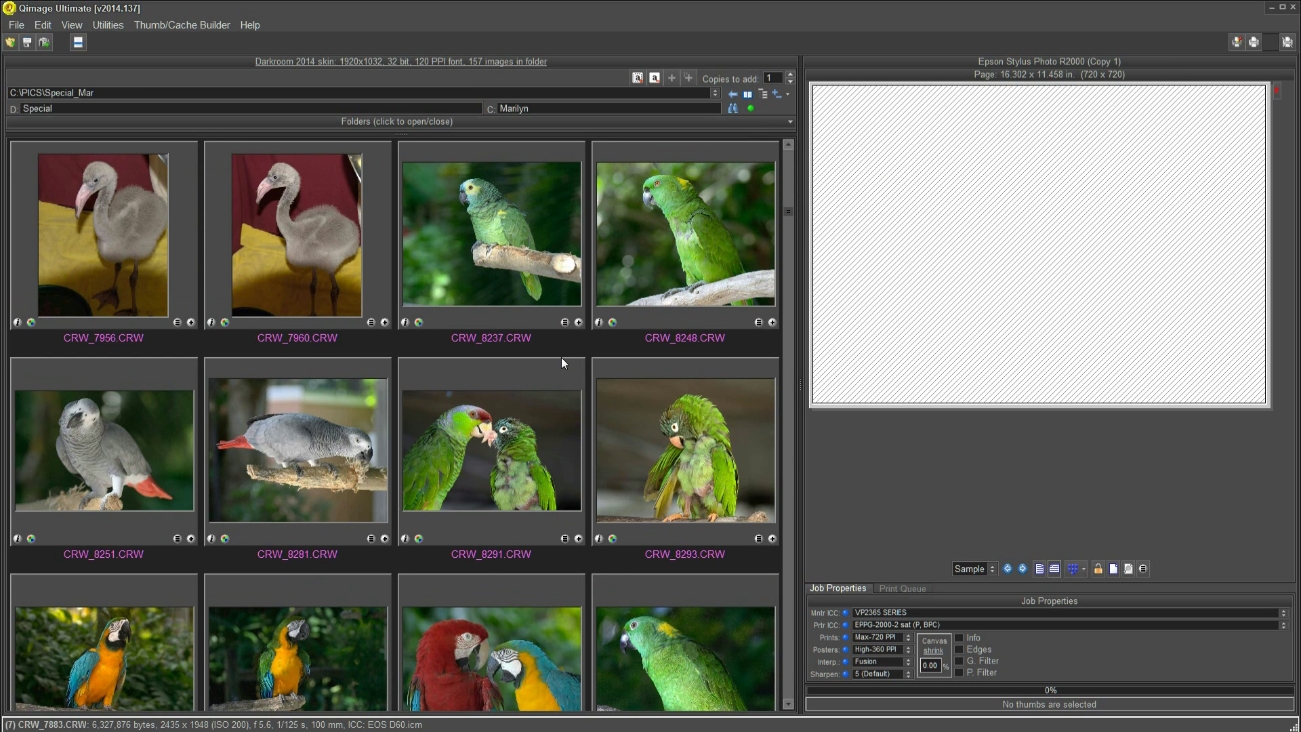
scroll(561, 358, "down", 1)
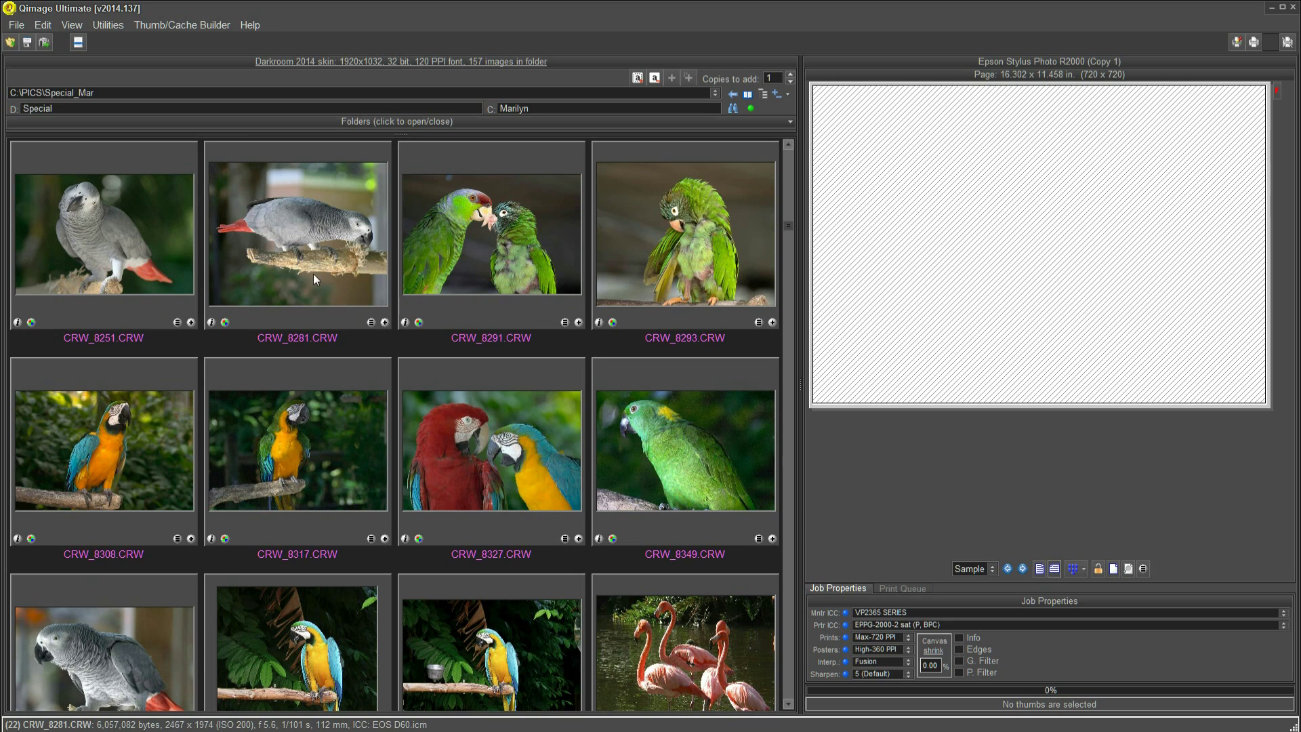
- Queue parrot photos CRW_8251 through CRW_8349 as print pages, then page back to the green parrots
left_click(150, 252)
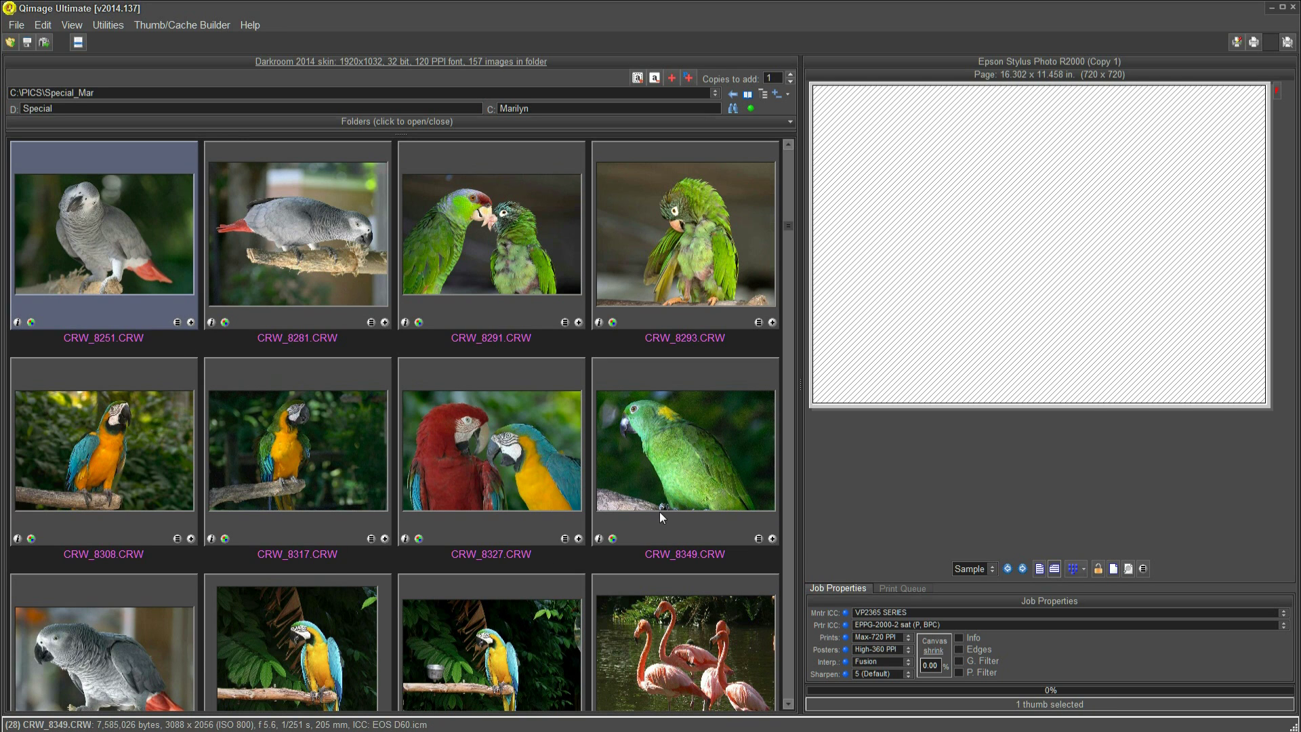
left_click(662, 492, "shift")
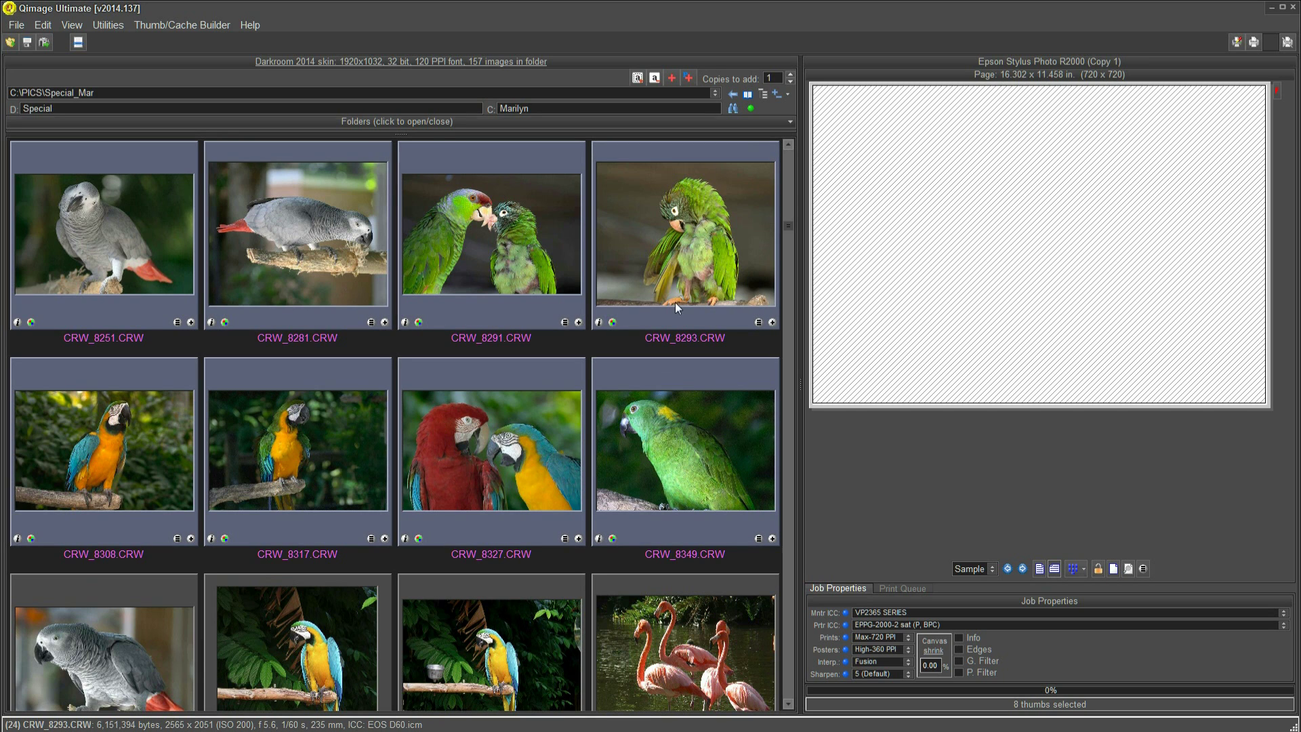
left_click_drag(756, 278, 867, 286)
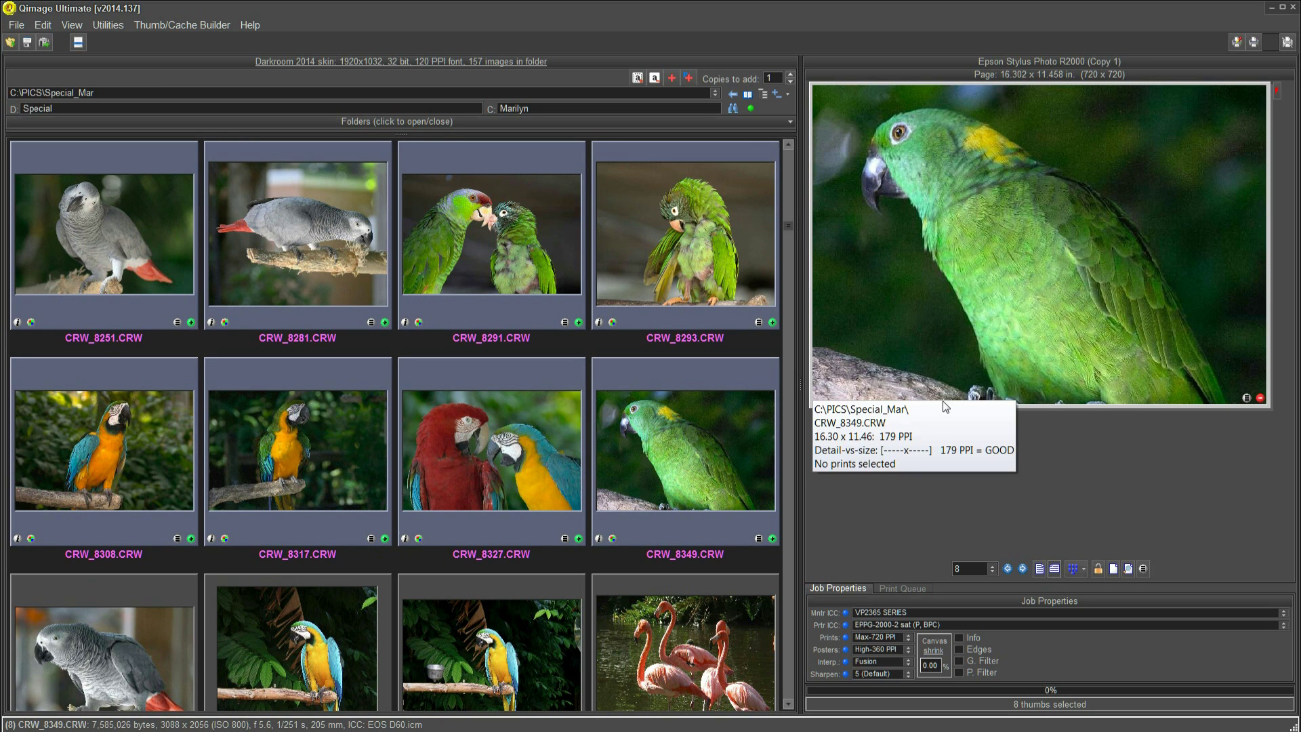
left_click(1007, 568)
left_click(1008, 569)
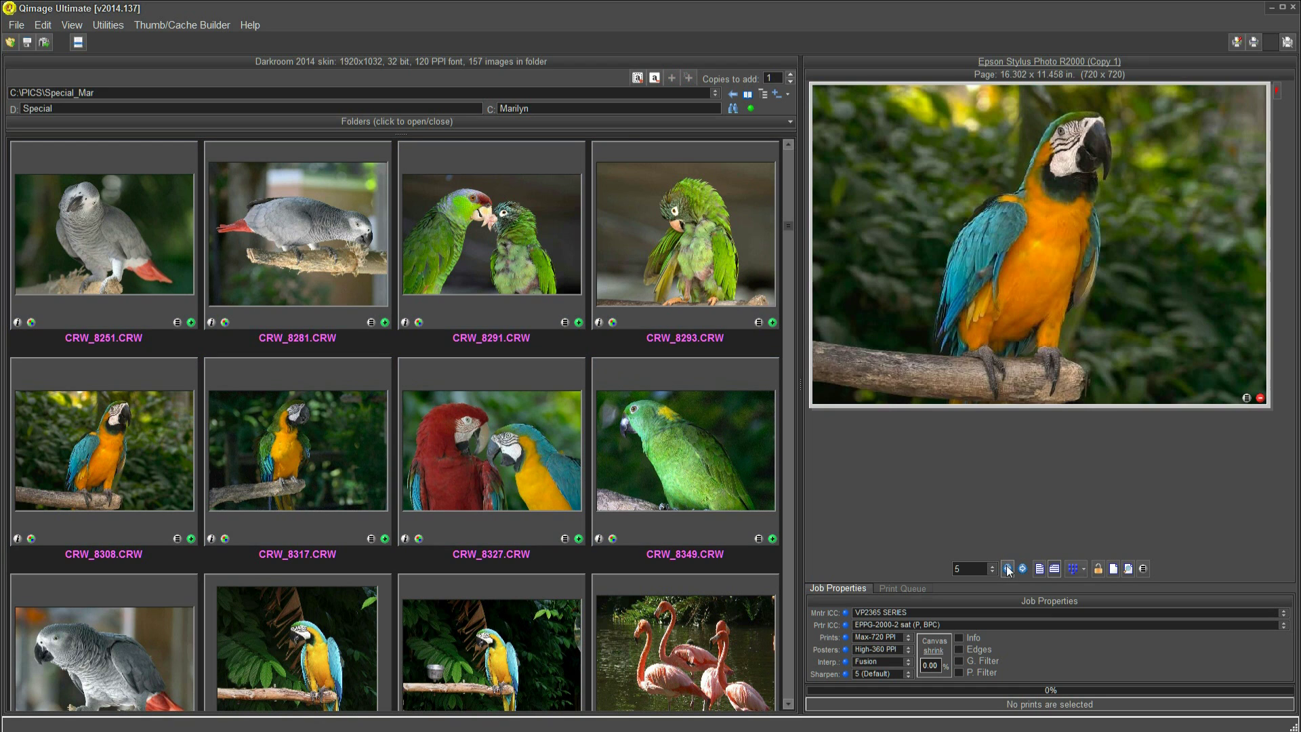
left_click(1007, 569)
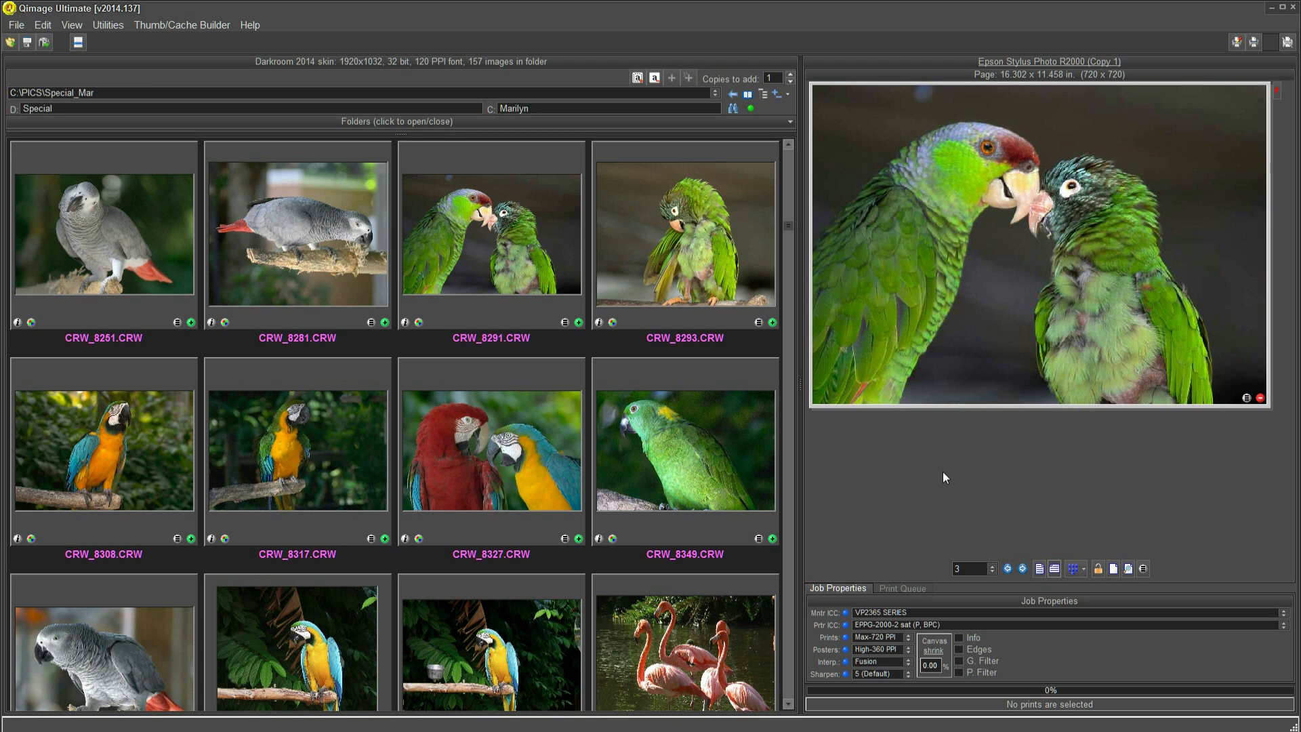
- Clear the print queue, switch to 4 x 6 in paper, and fit prints to the page
right_click(1029, 389)
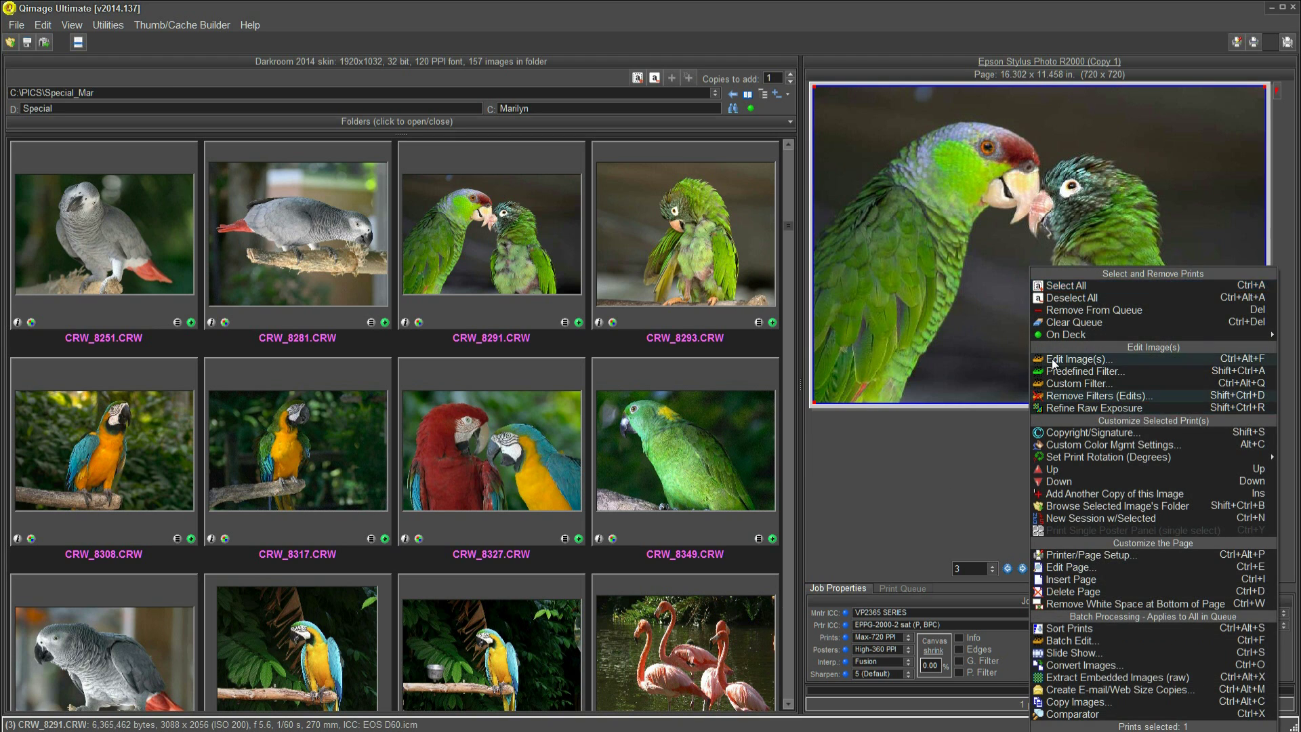
left_click(1068, 321)
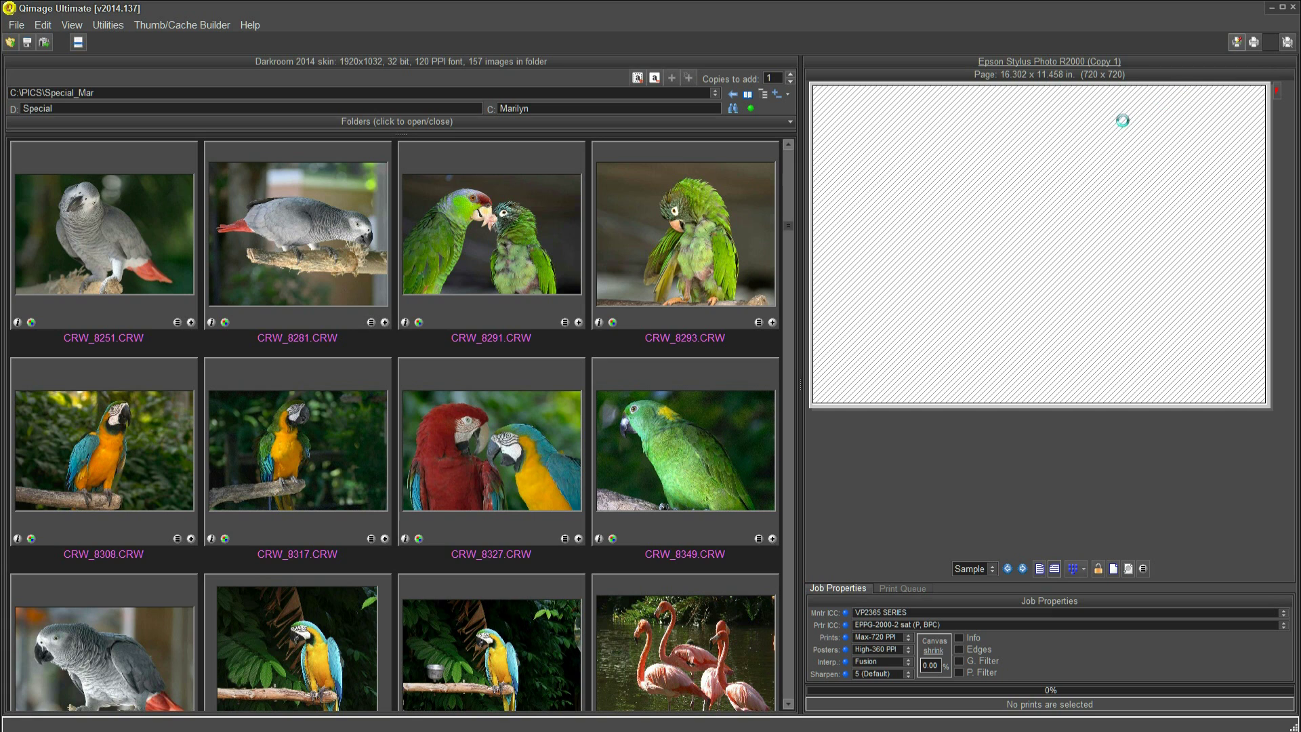
left_click(1084, 161)
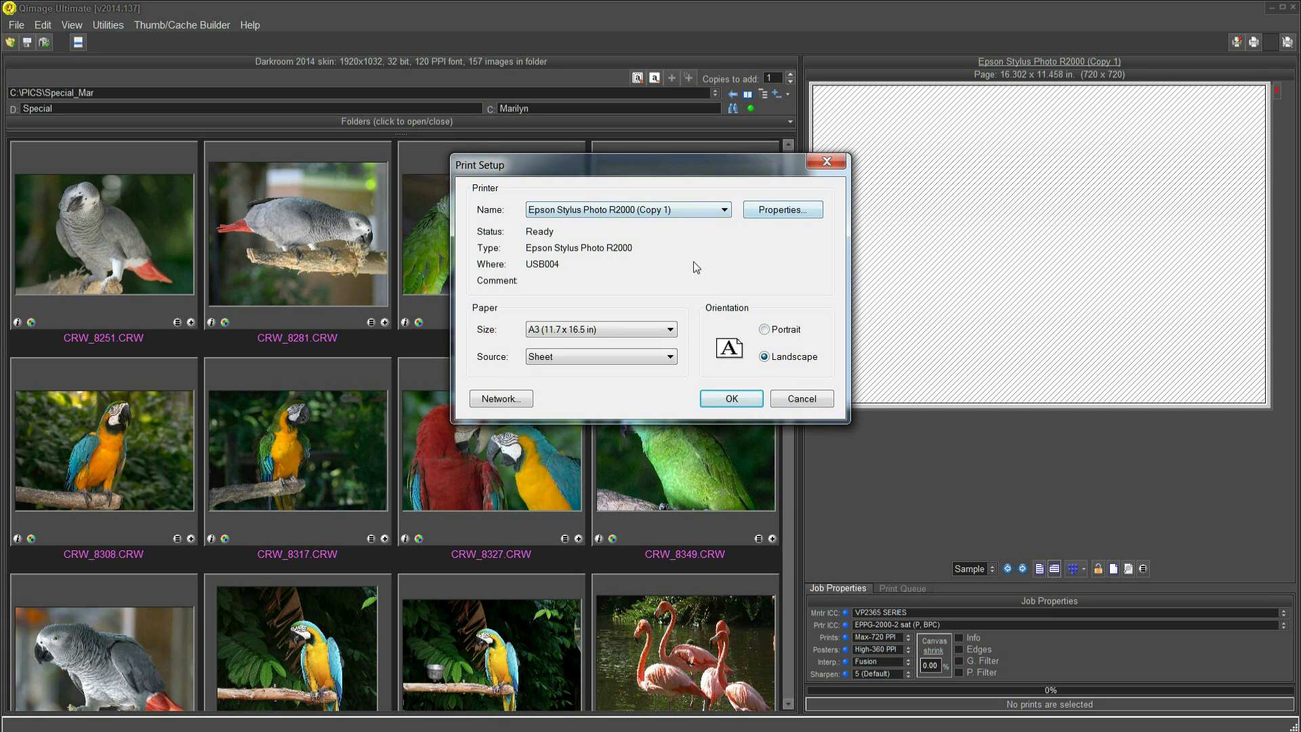
left_click(672, 333)
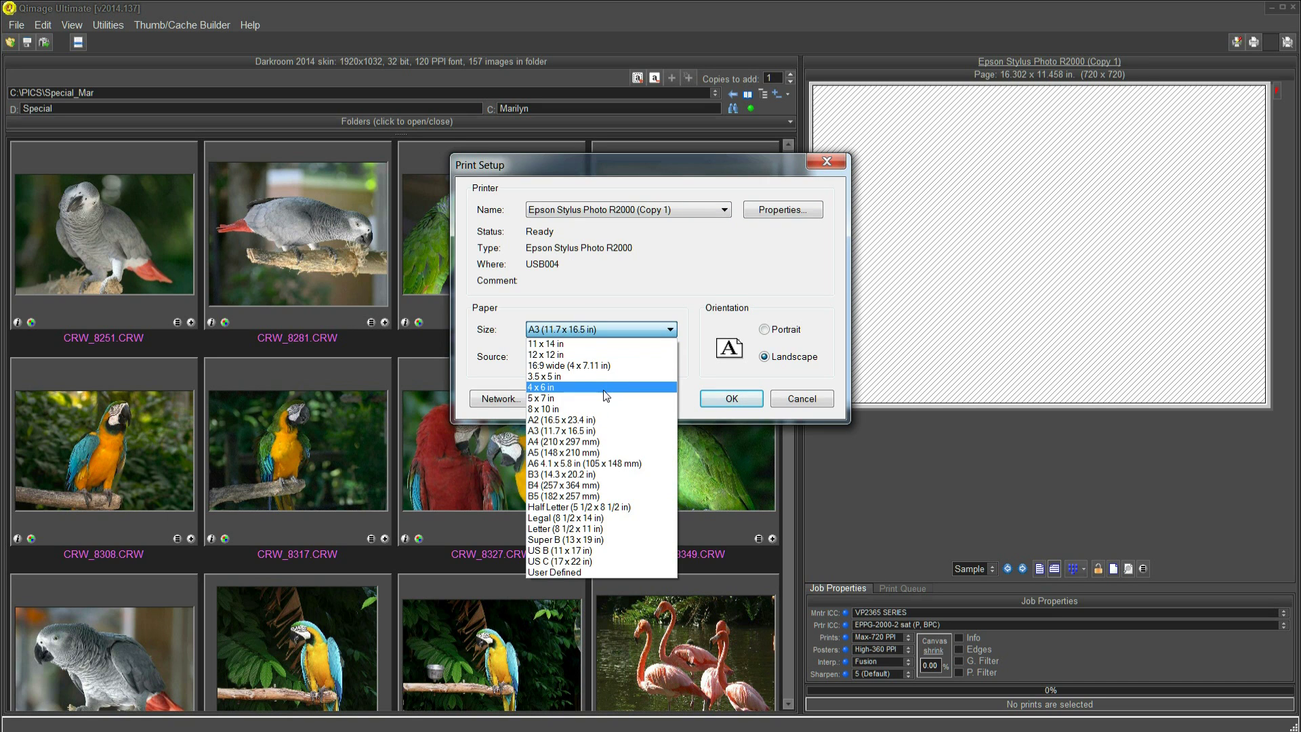
left_click(626, 395)
left_click(716, 399)
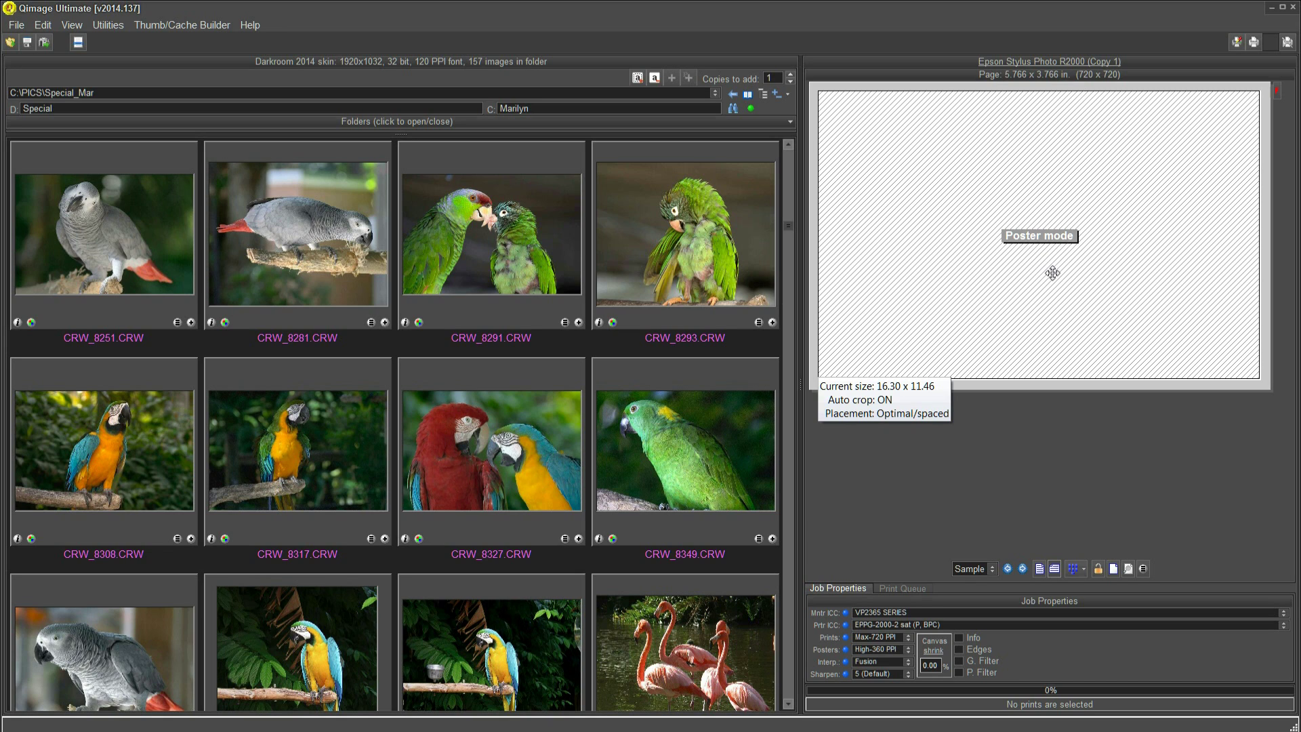
left_click(1143, 570)
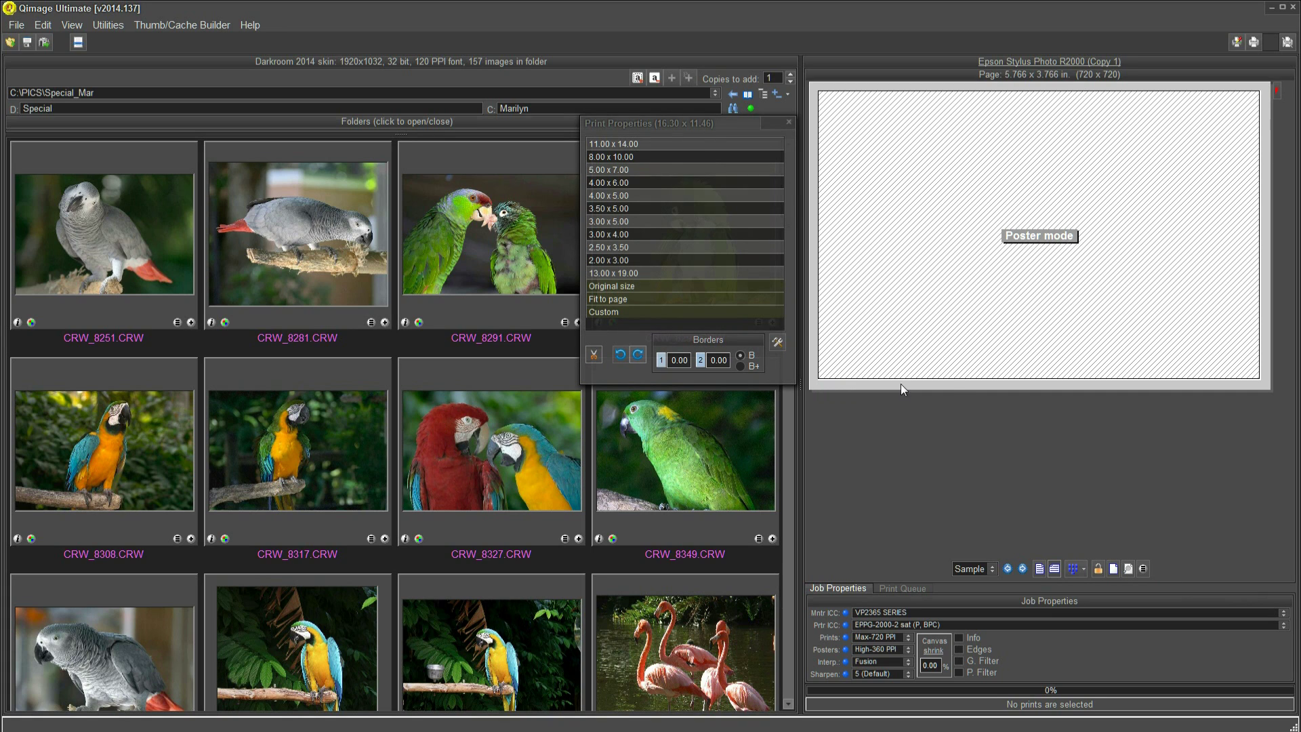
left_click(698, 298)
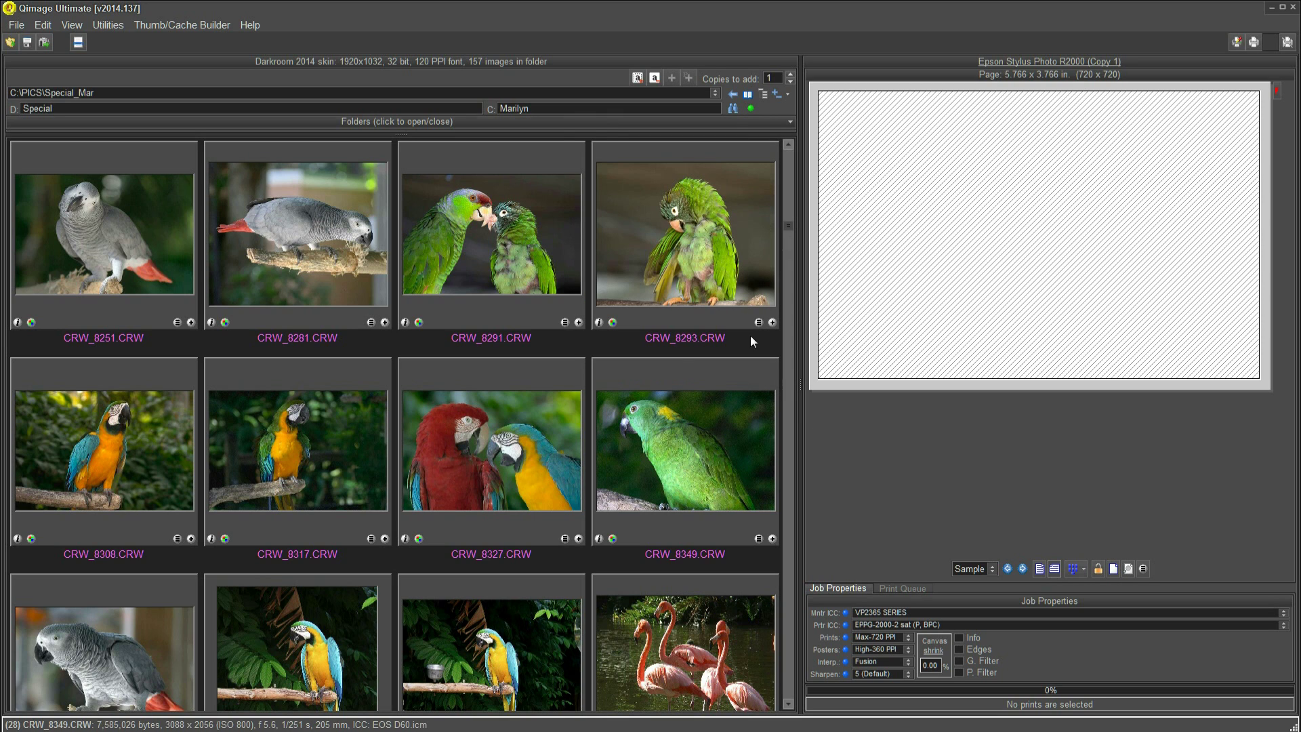
- Select all four On Deck parrot photos, including CRW_8291 and CRW_8293, and queue them as prints
left_click(749, 108)
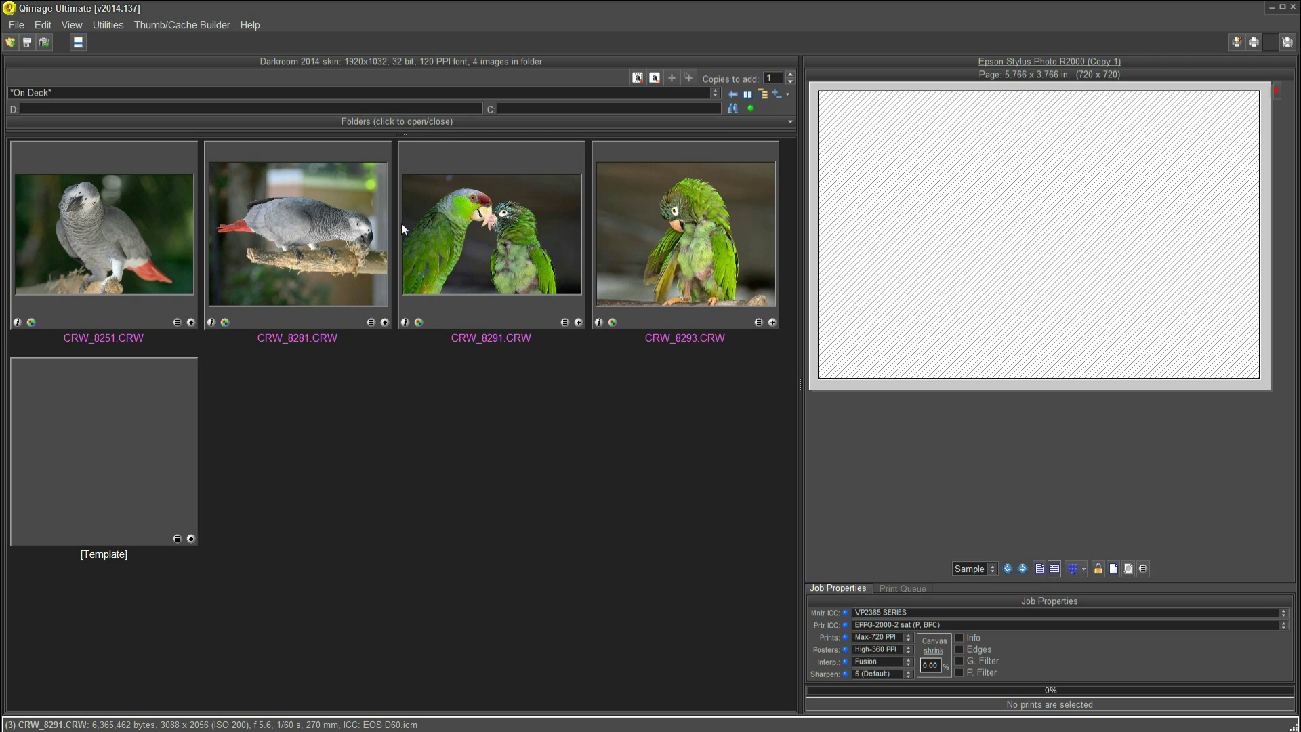
left_click(148, 236)
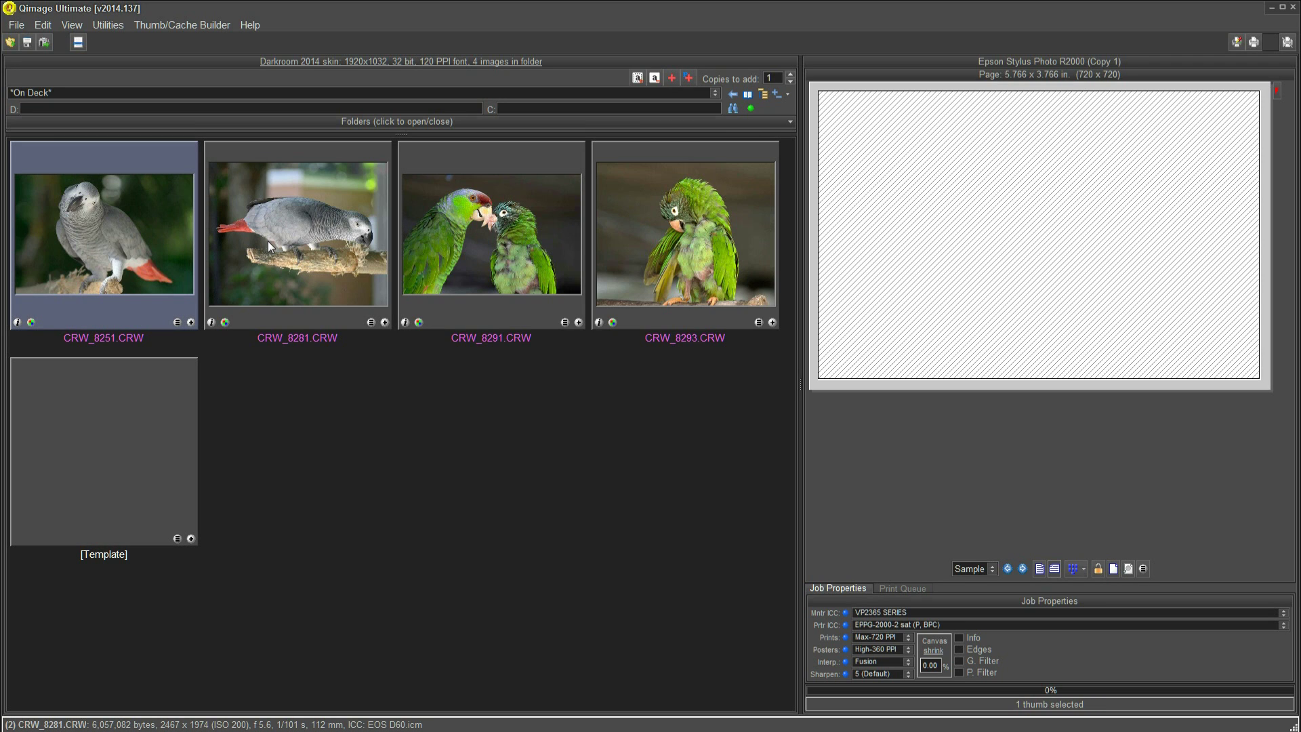
left_click(314, 236)
left_click(438, 246)
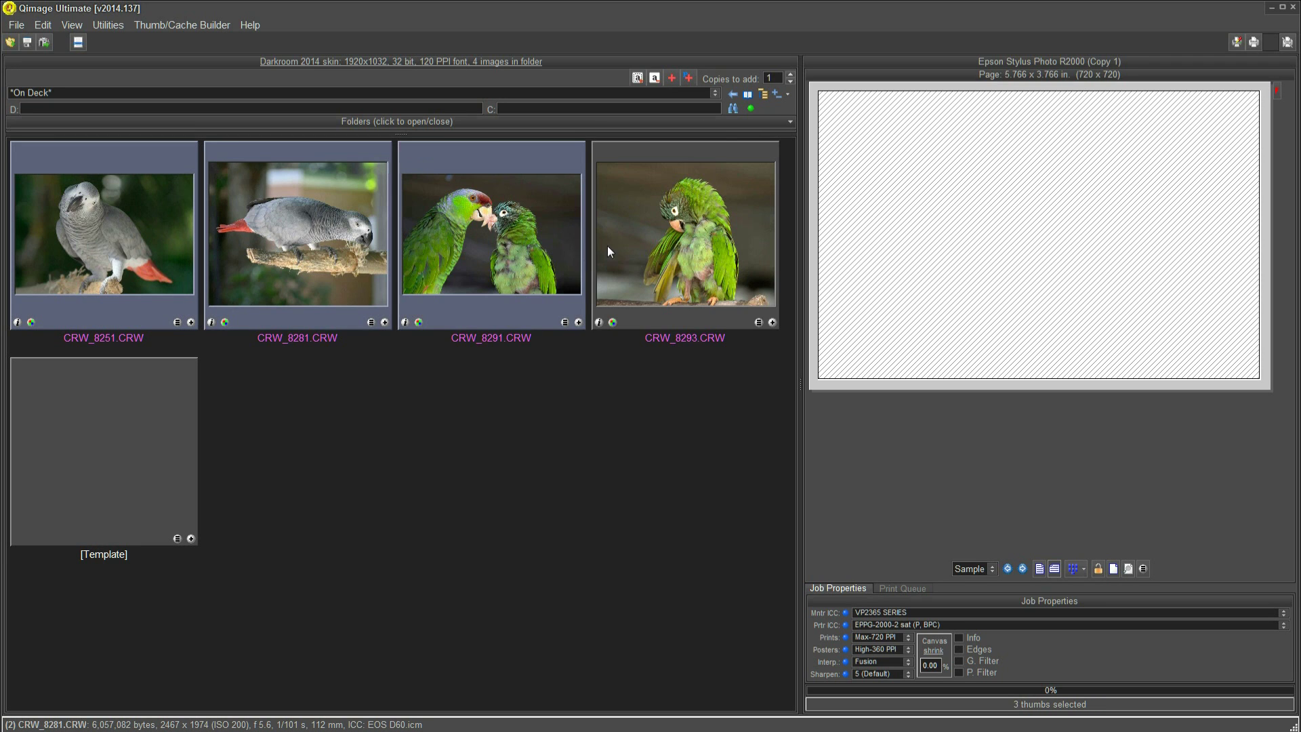
left_click(644, 249)
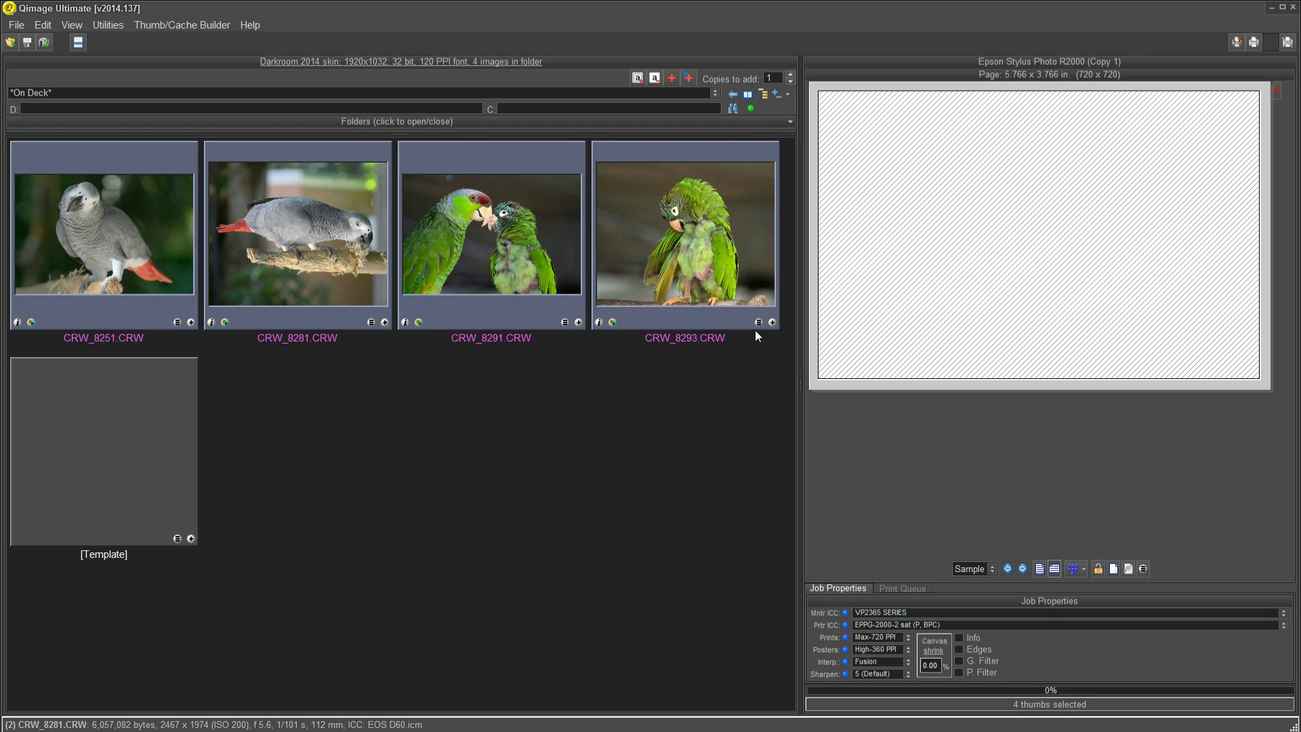
left_click(773, 324)
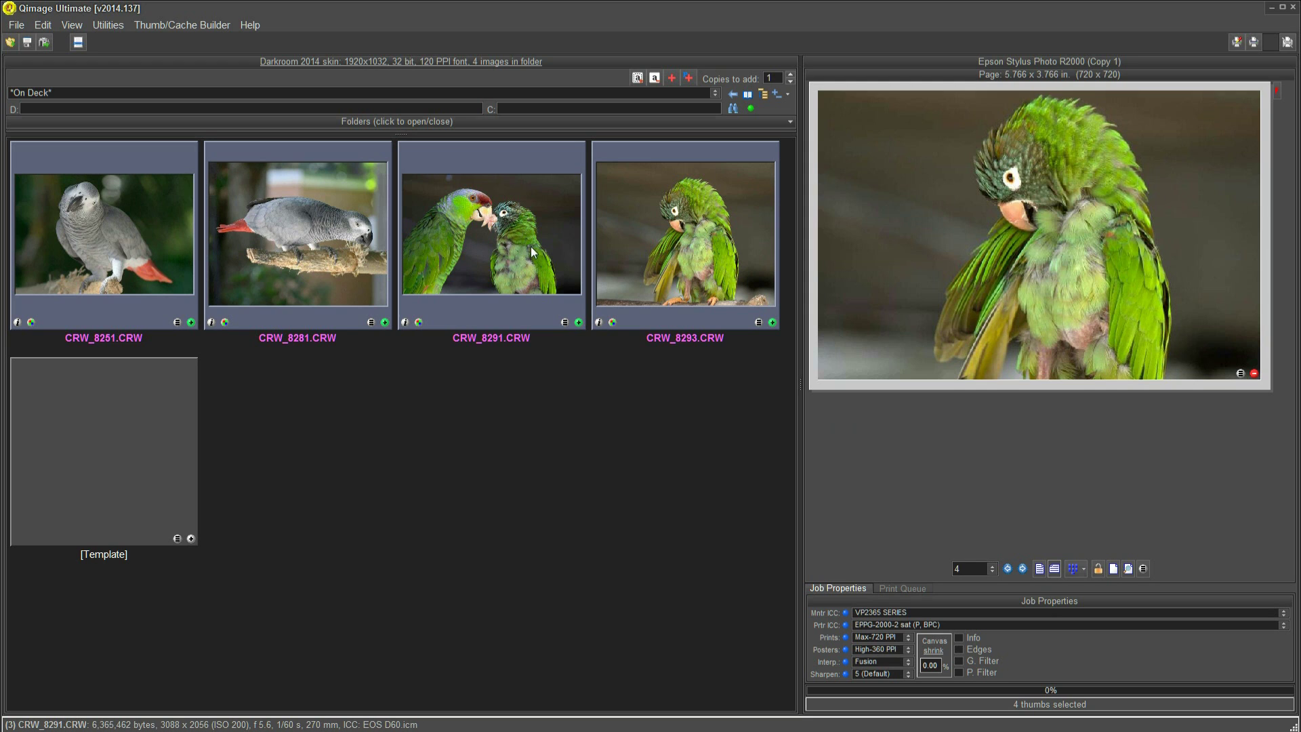
mouse_move(926, 341)
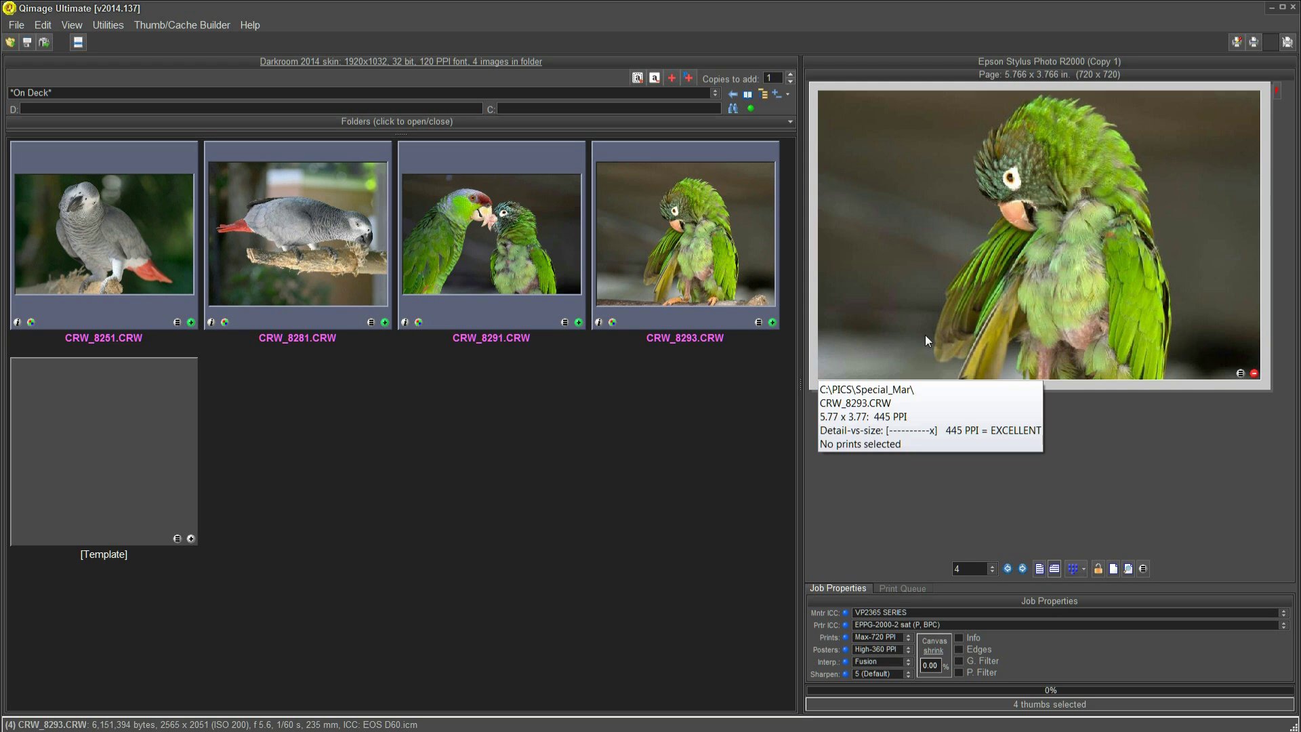
- Look through the options for the deck photos and the queued print without choosing any
right_click(732, 277)
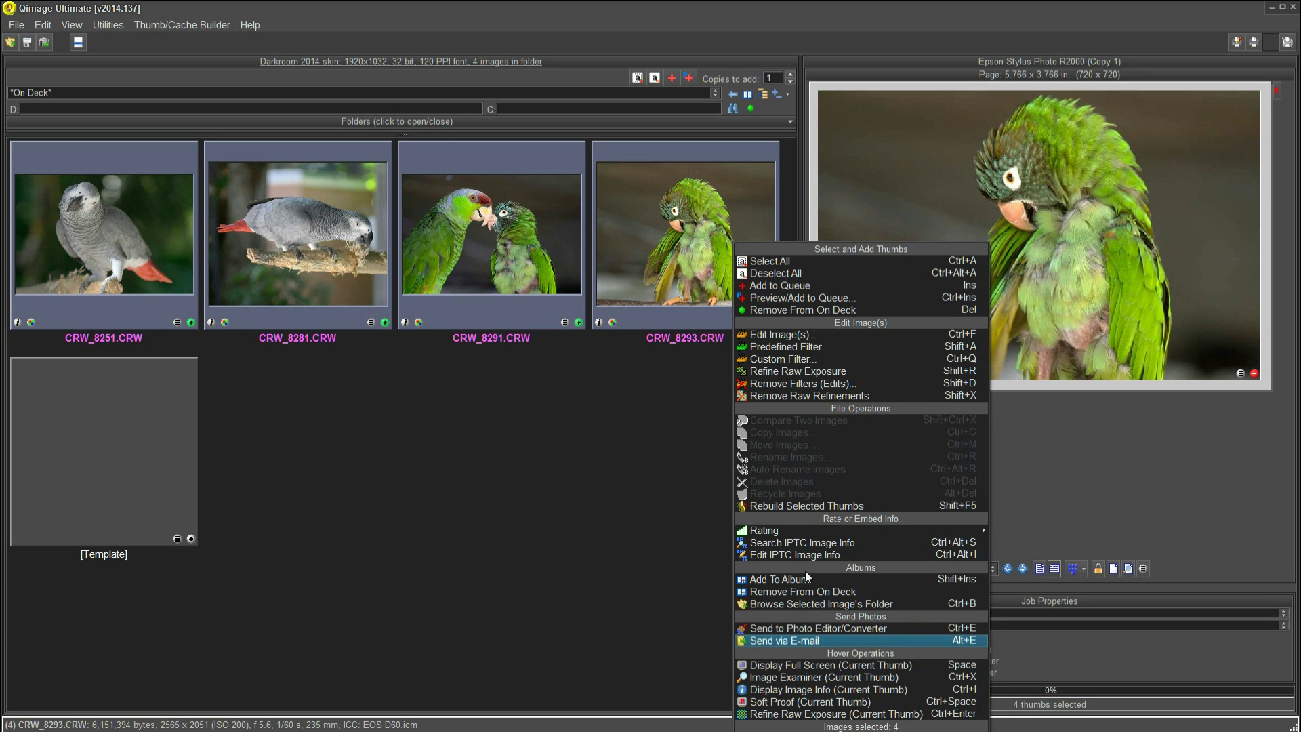
left_click(1051, 323)
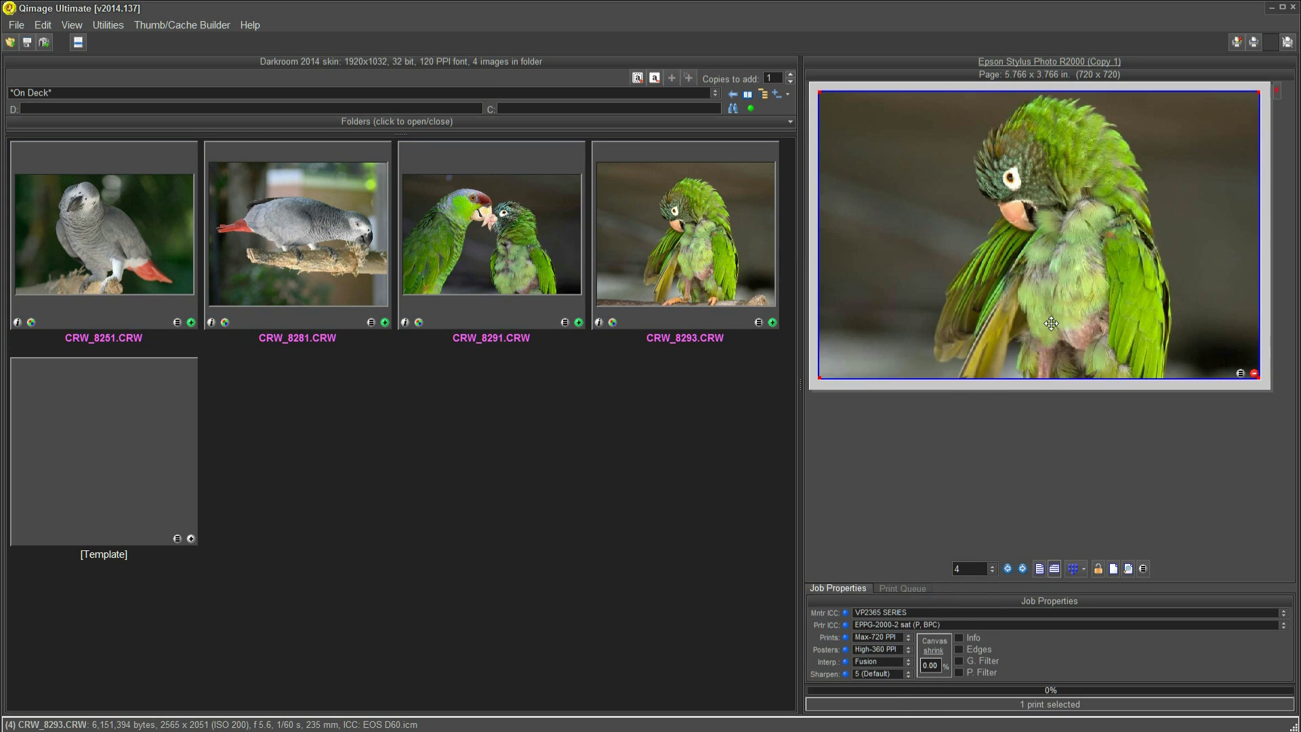
right_click(1053, 341)
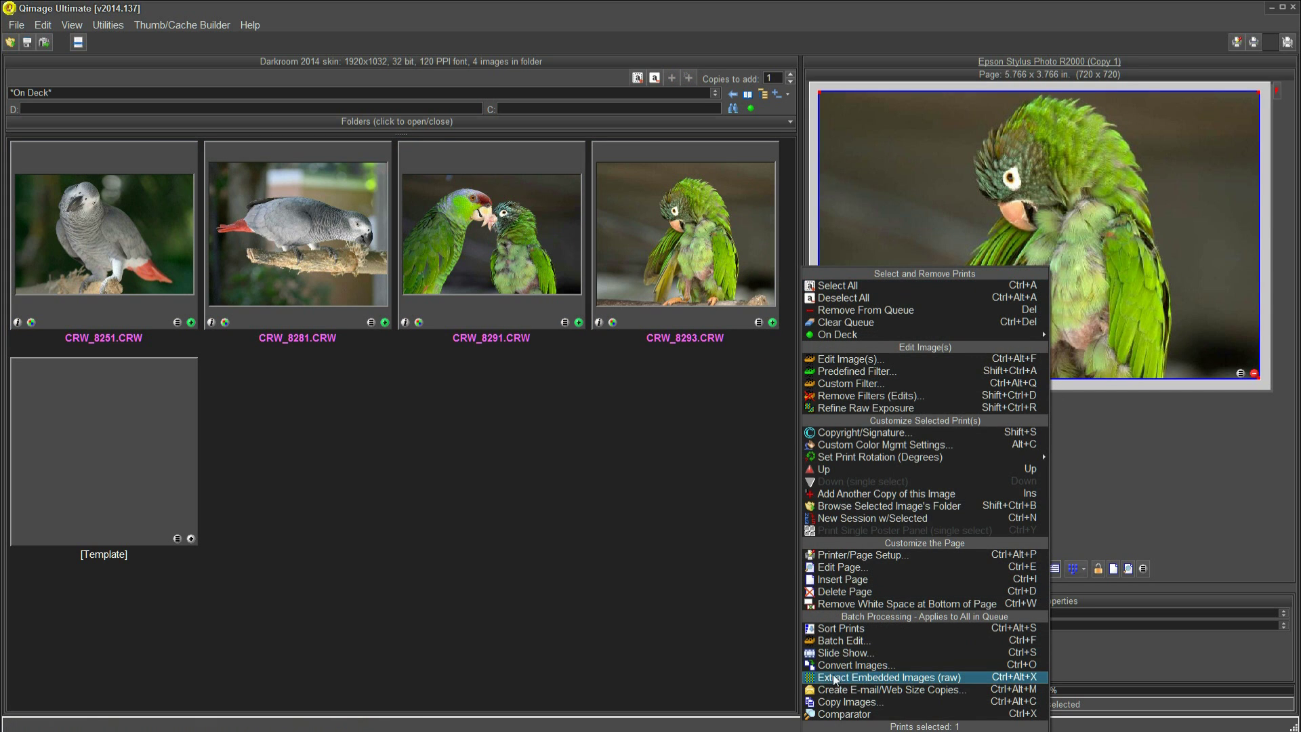
left_click(1160, 507)
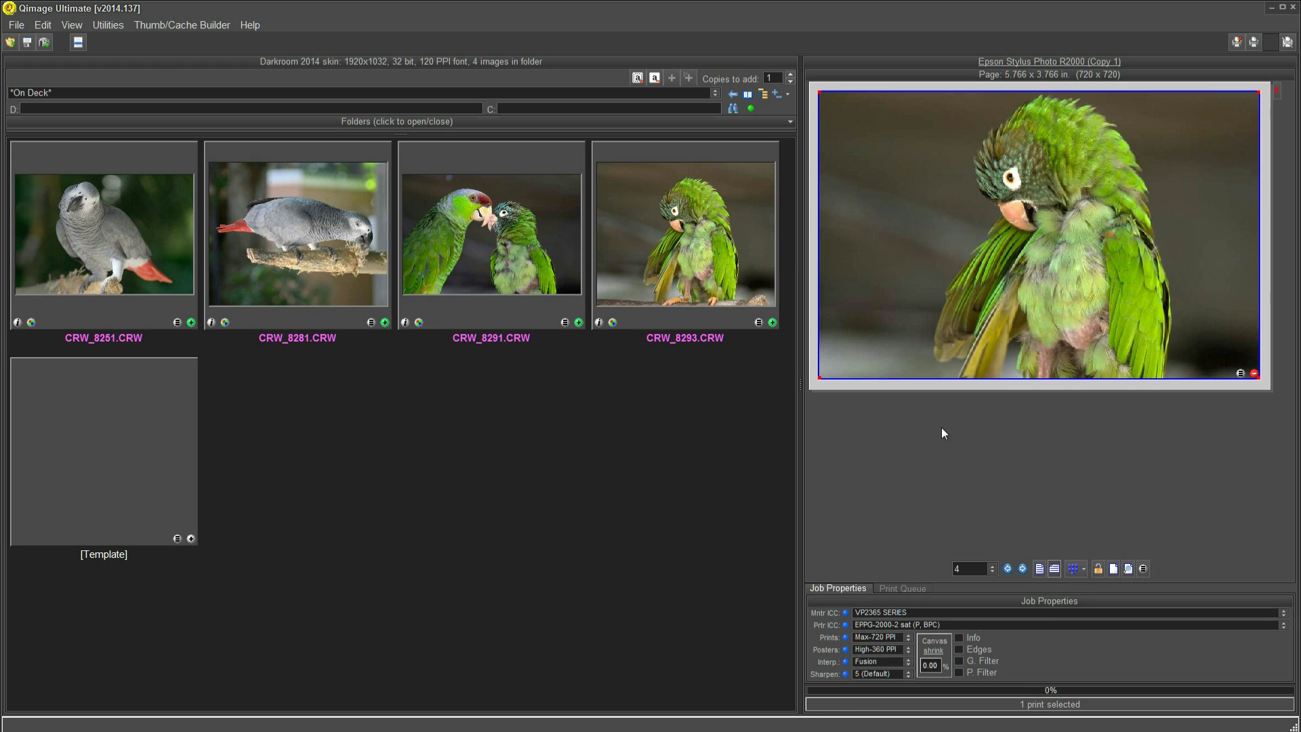
- Select all four thumbnails and bring up JPEG conversion of the queued images
key("ctrl+a")
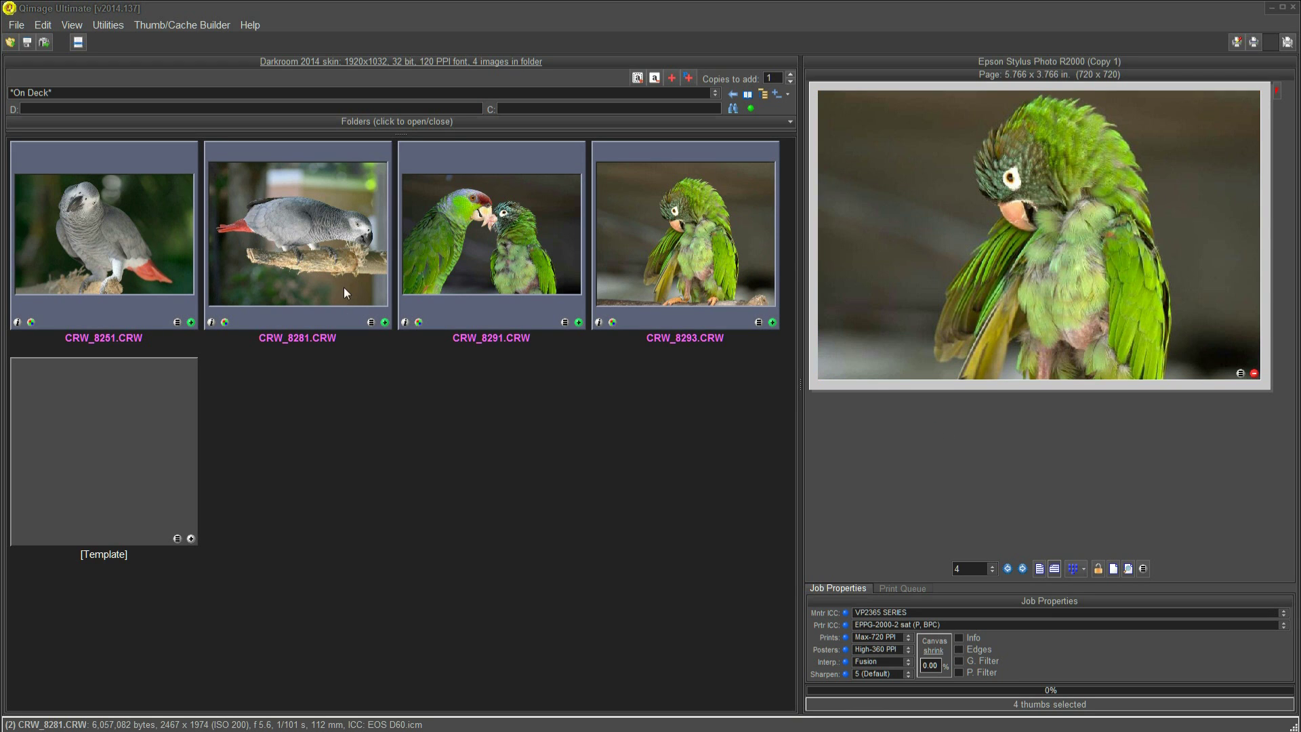
right_click(923, 244)
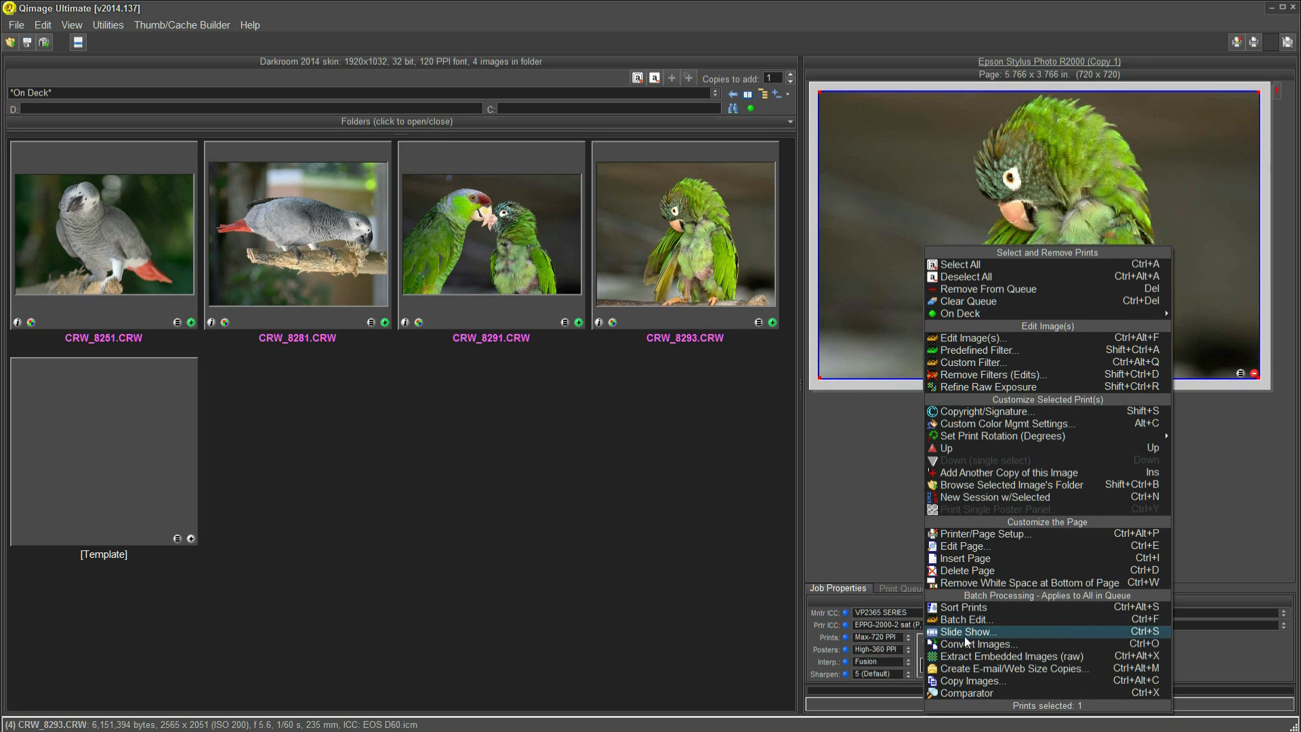
left_click(972, 645)
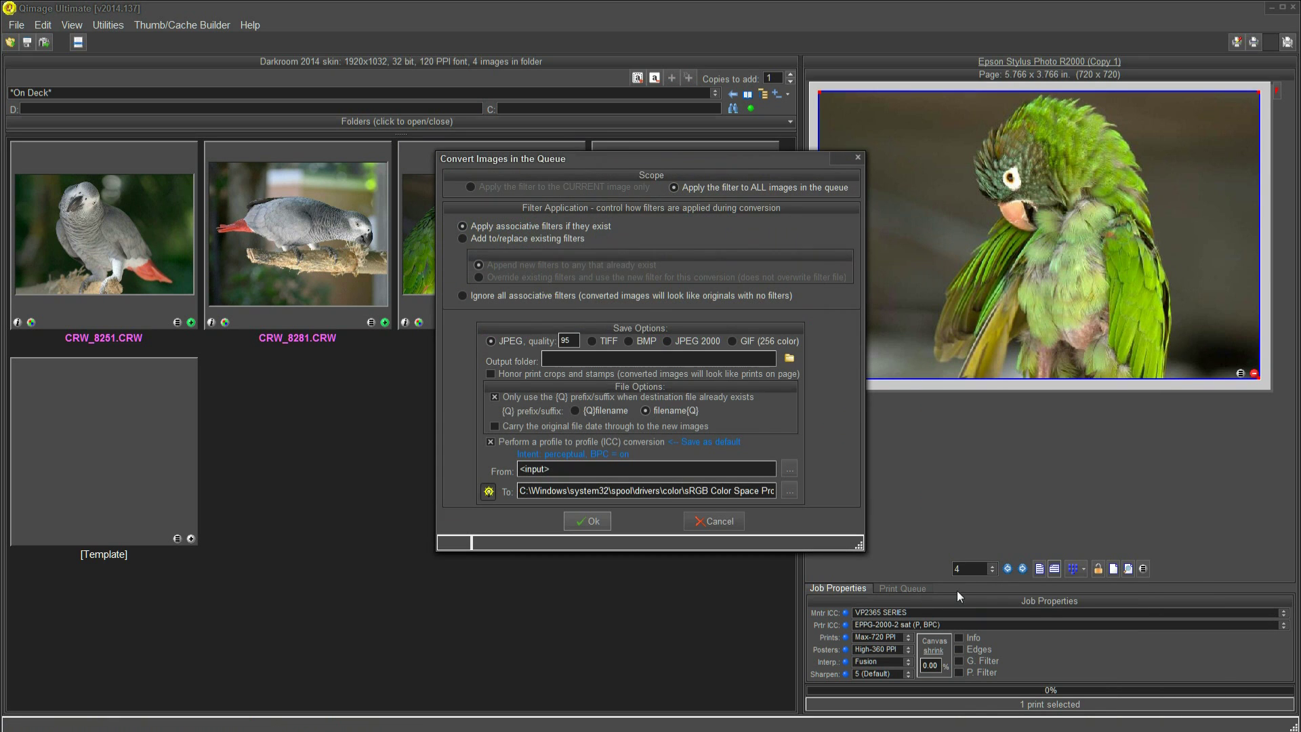
- Convert the four queued raws to JPEG with a 1080-high resize filter, removing originals from deck
left_click(462, 237)
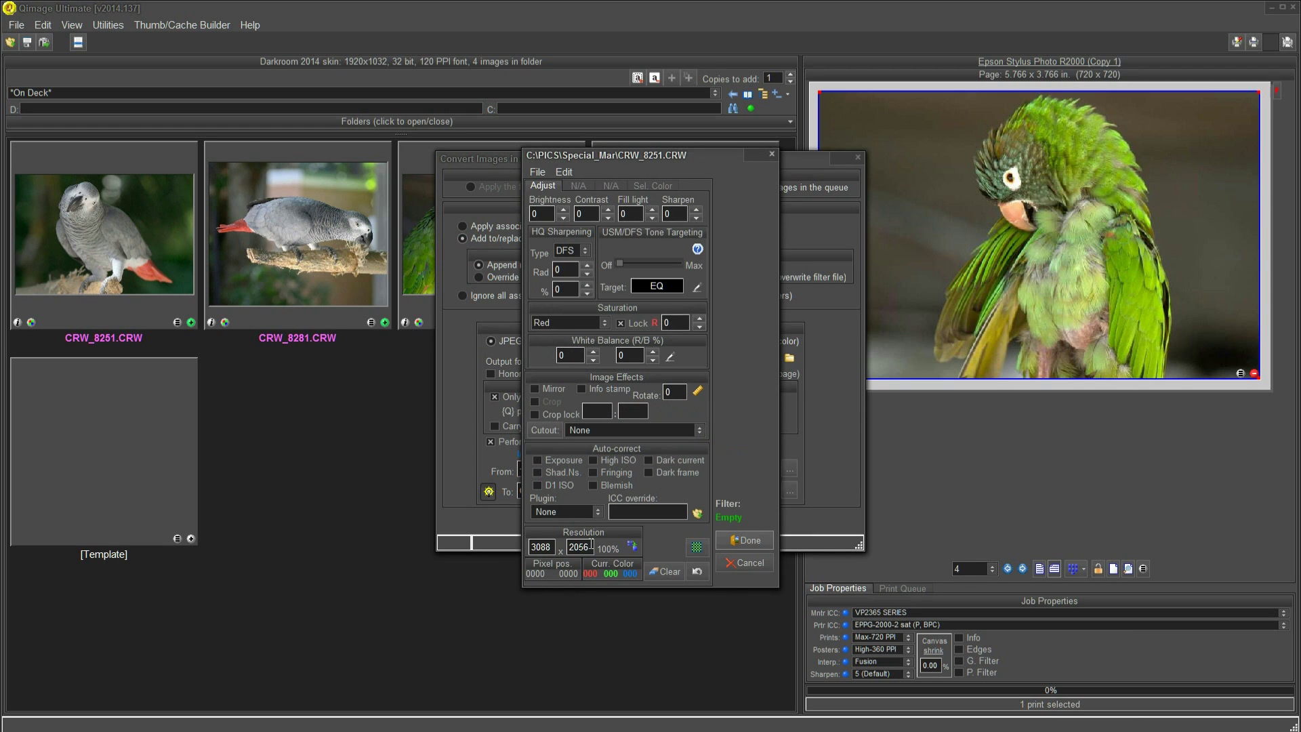
left_click_drag(592, 546, 554, 544)
type("108")
type("0")
left_click(745, 540)
left_click(572, 522)
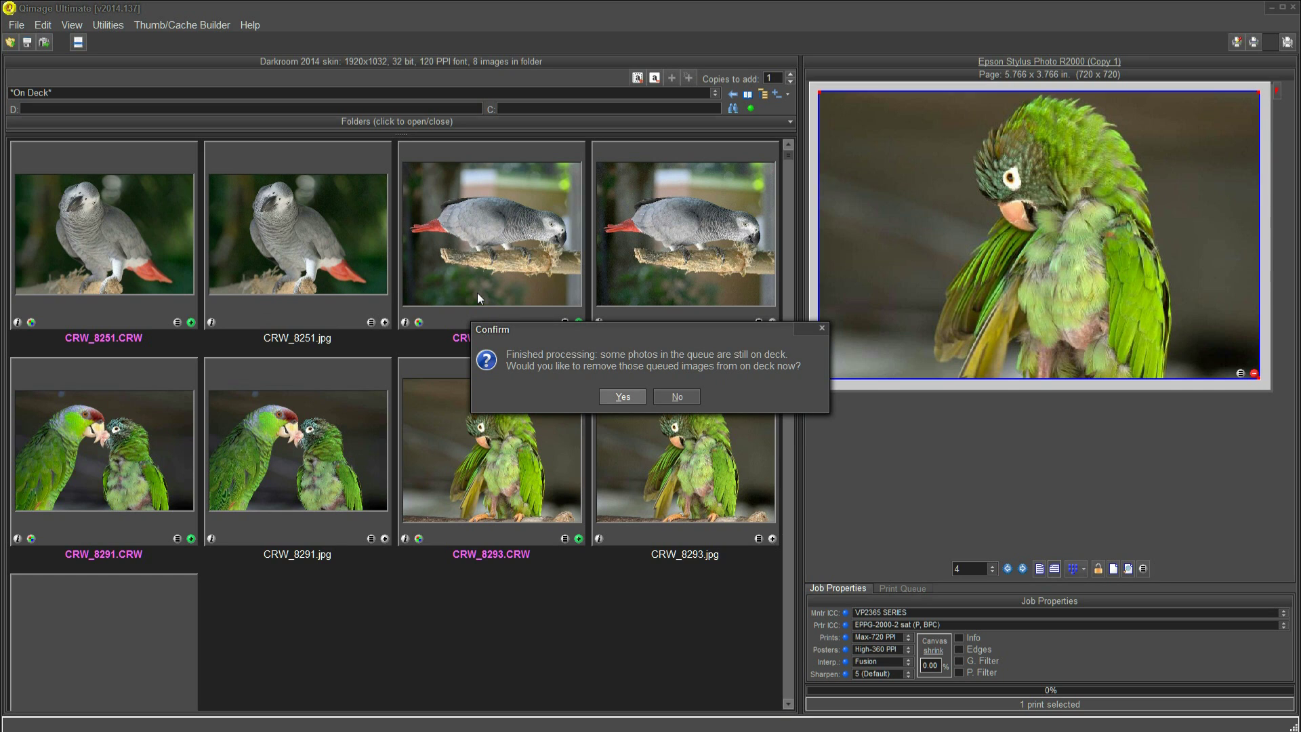
left_click(625, 397)
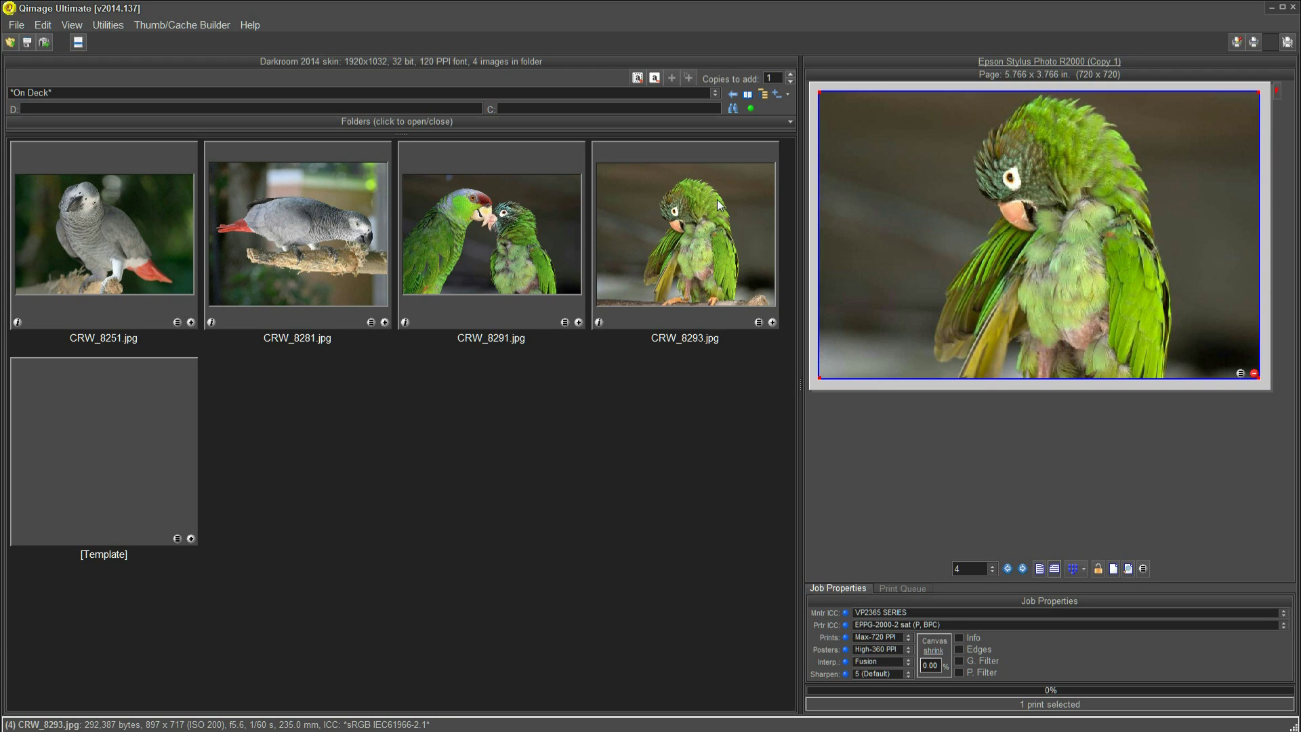
- Return from the On Deck view to the Special_Mar folder
left_click(732, 95)
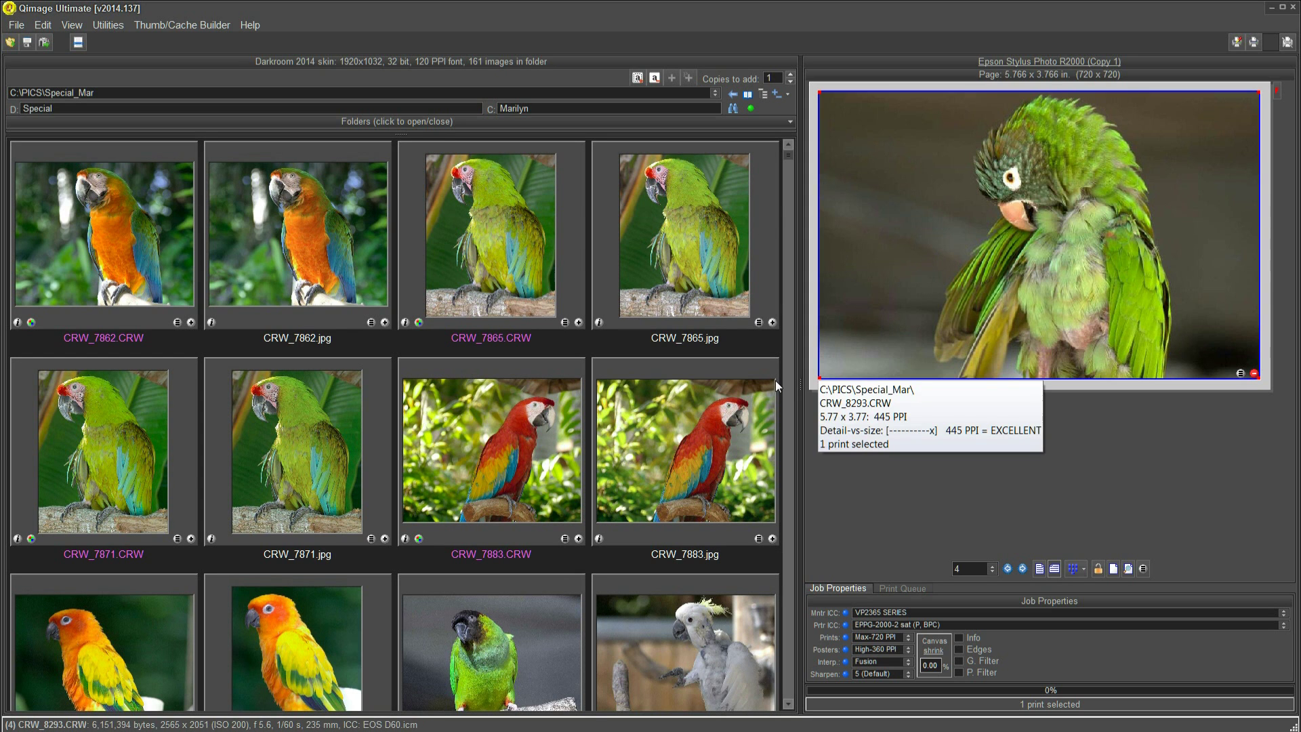
scroll(694, 421, "down", 1)
scroll(678, 429, "down", 2)
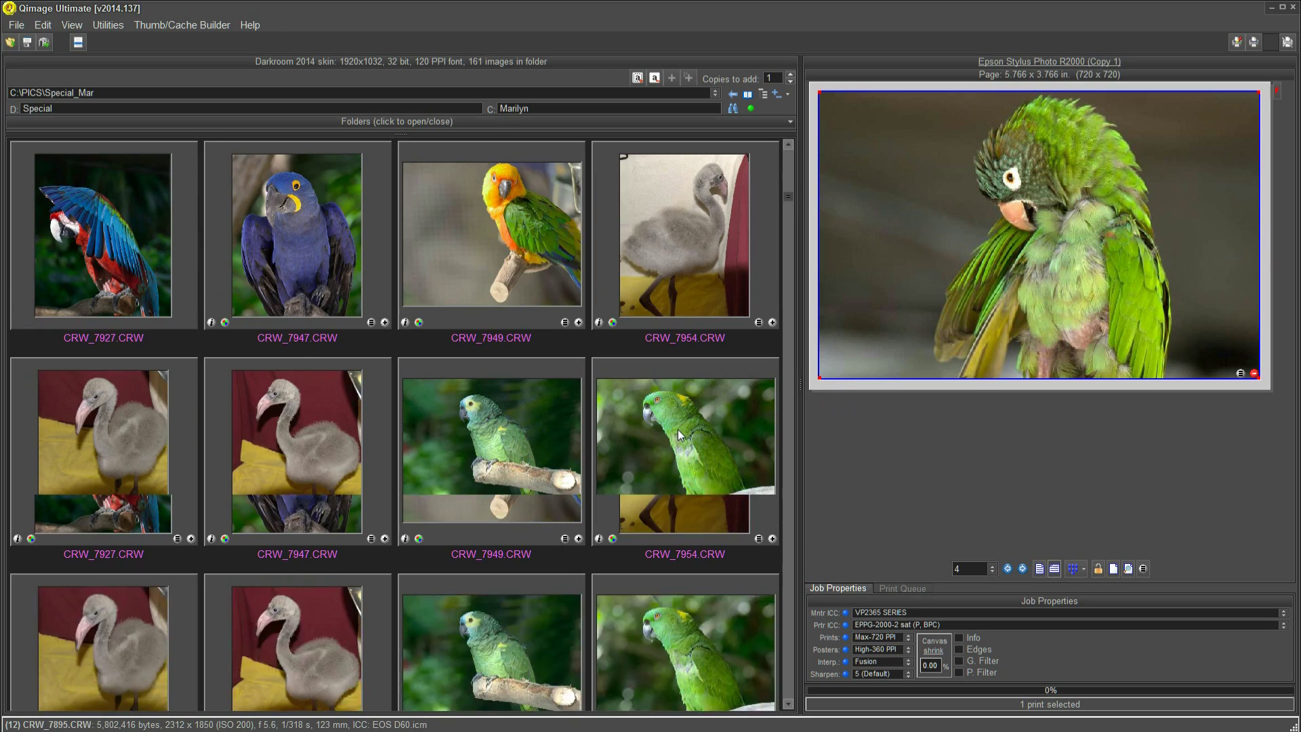
scroll(581, 434, "down", 3)
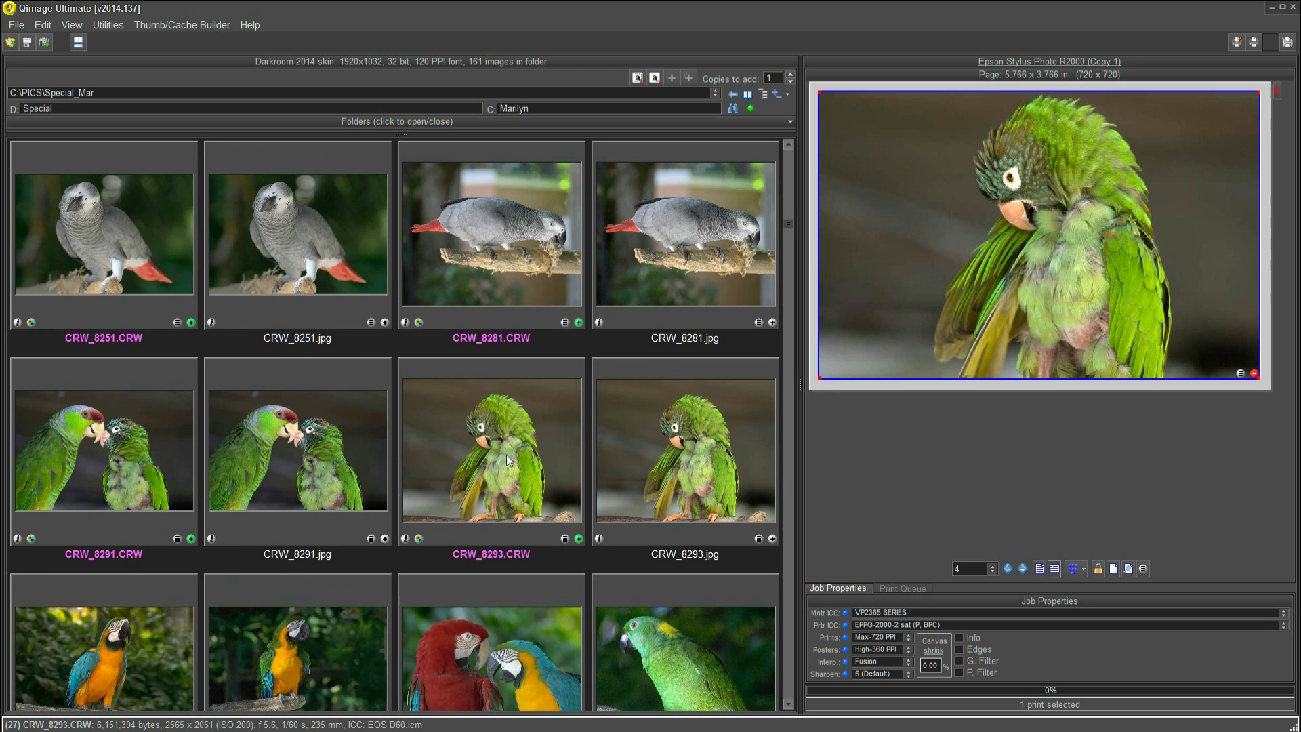
scroll(331, 505, "down", 1)
scroll(331, 506, "down", 3)
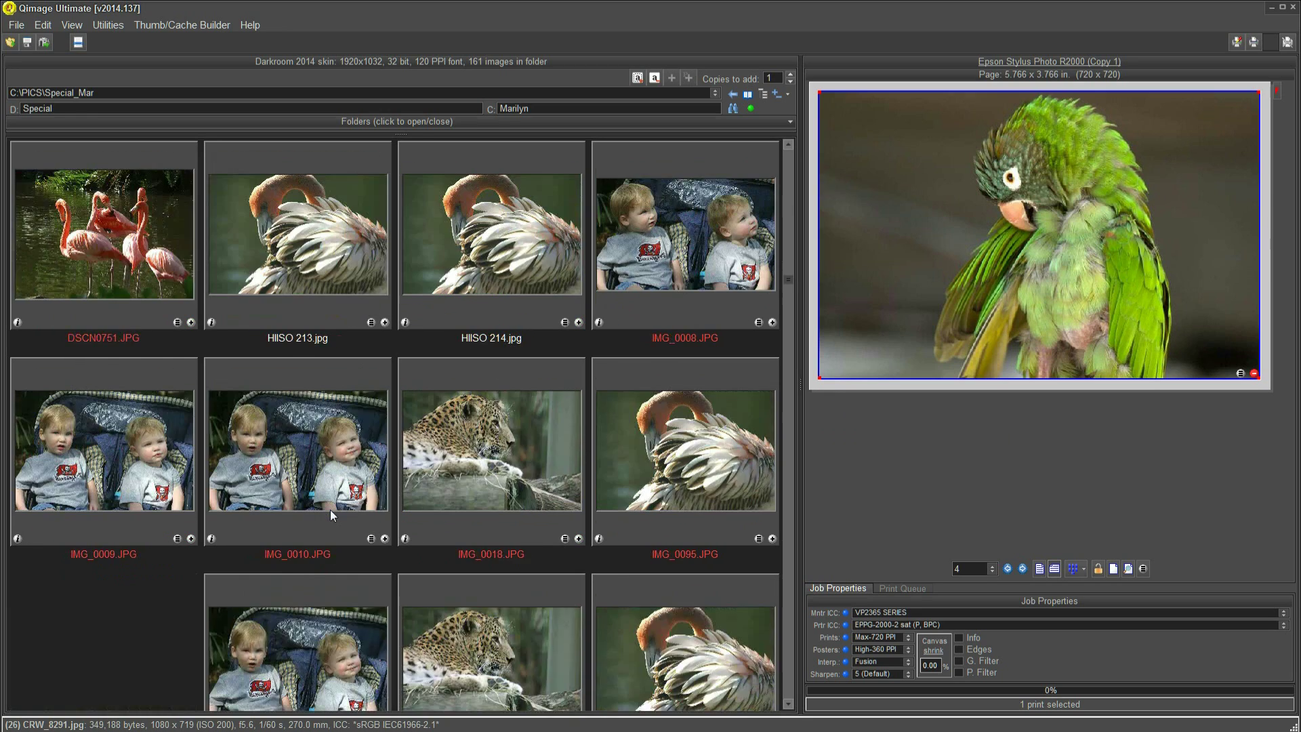
scroll(331, 509, "down", 2)
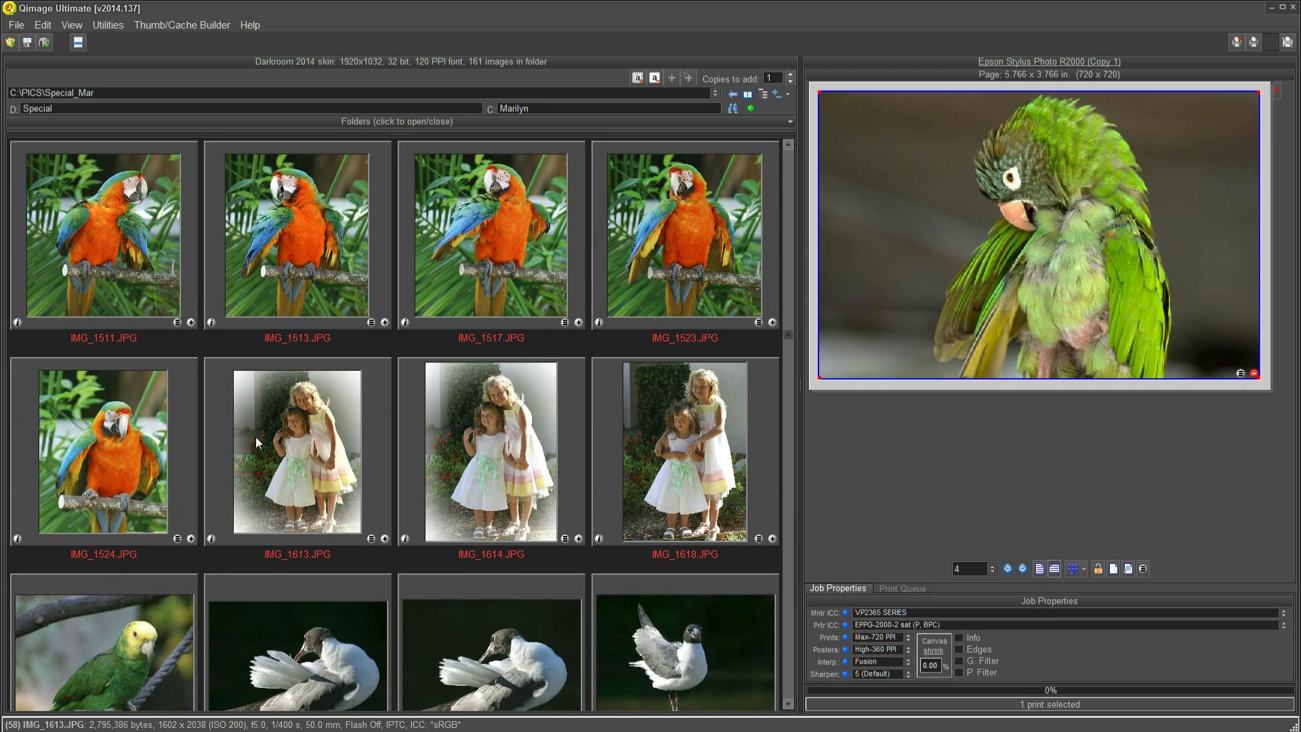
- Add girls photos IMG_1613, IMG_1614, IMG_1618, the IMG_1523 macaw and a gull to the print job
left_click(255, 437)
left_click(519, 471, "ctrl")
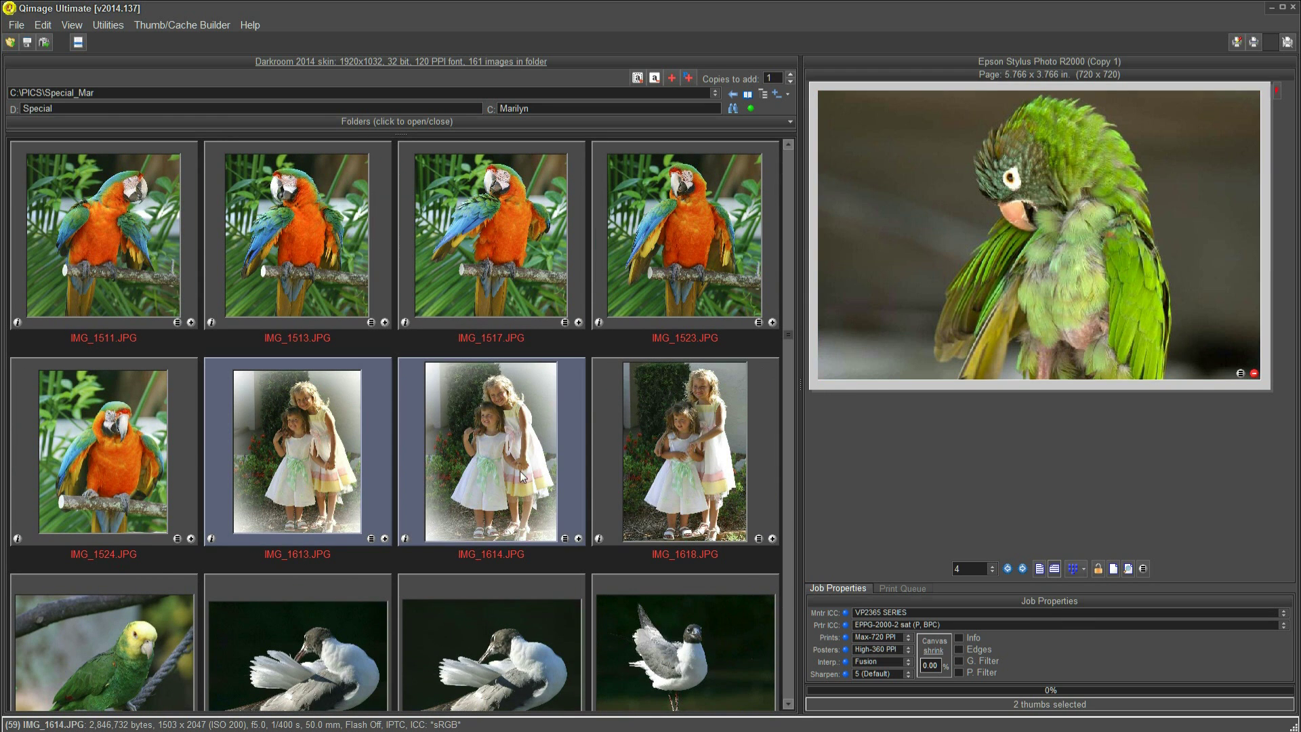
left_click(613, 474, "ctrl")
left_click(655, 308, "ctrl")
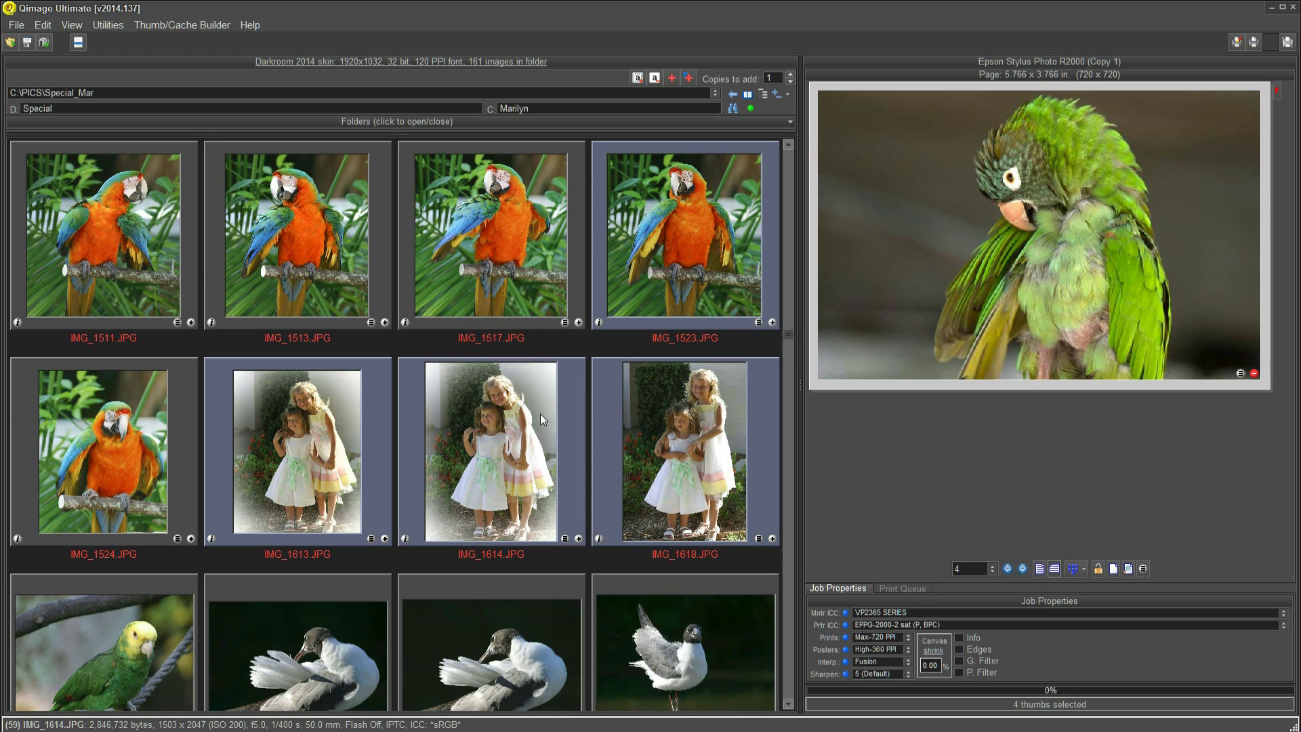
left_click(498, 609, "ctrl")
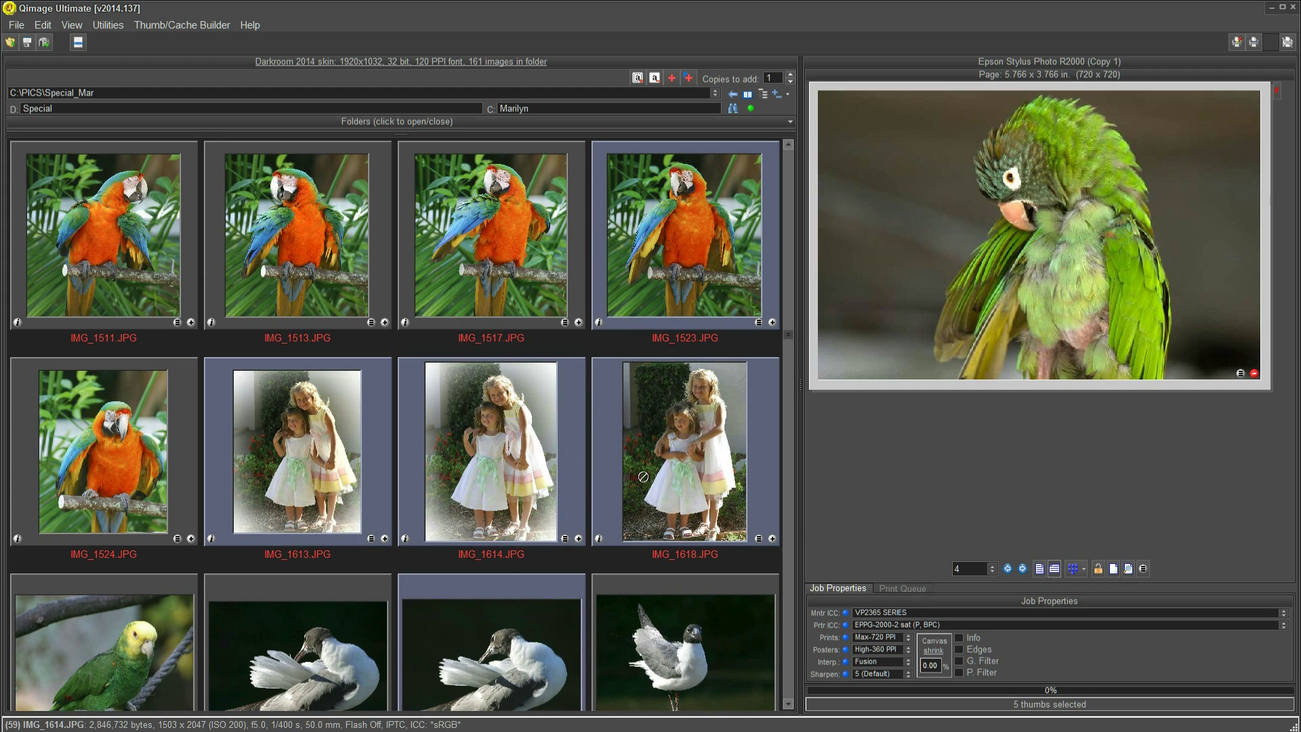
left_click_drag(901, 393, 905, 396)
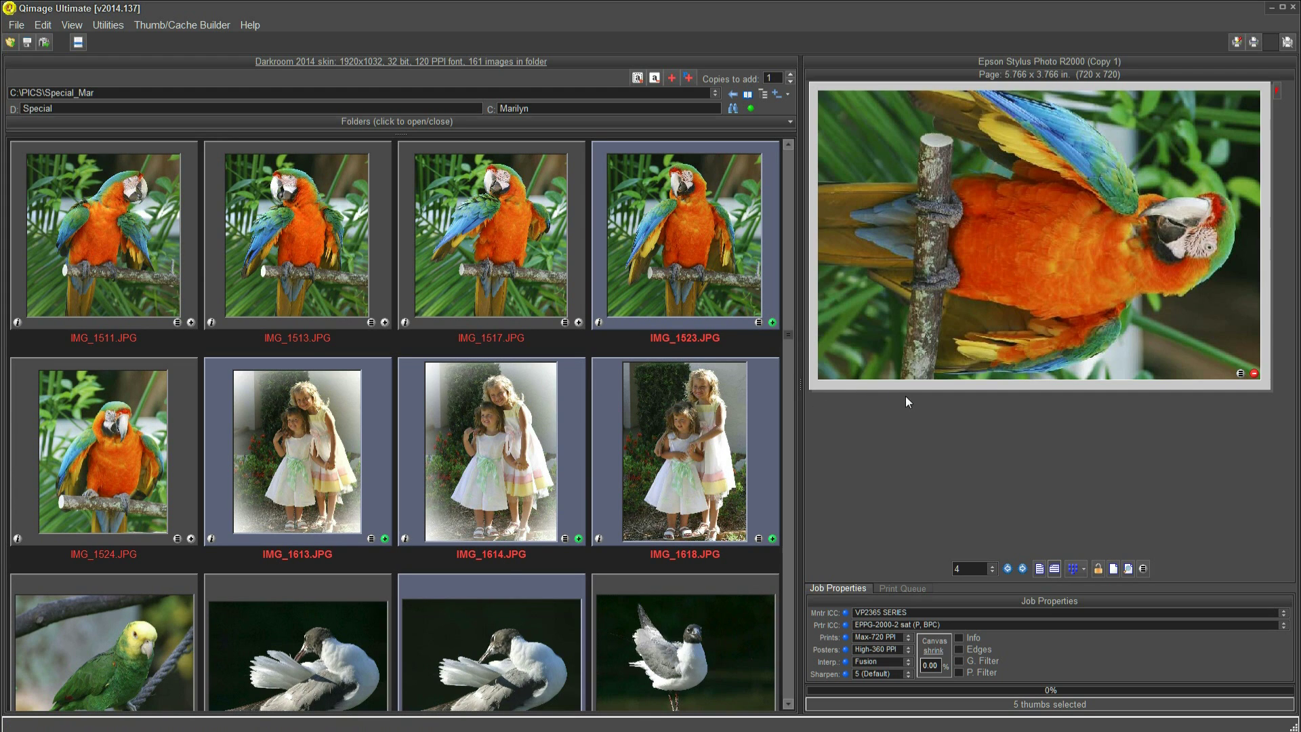
- Page forward four print pages to reach the gull photo
left_click(1022, 569)
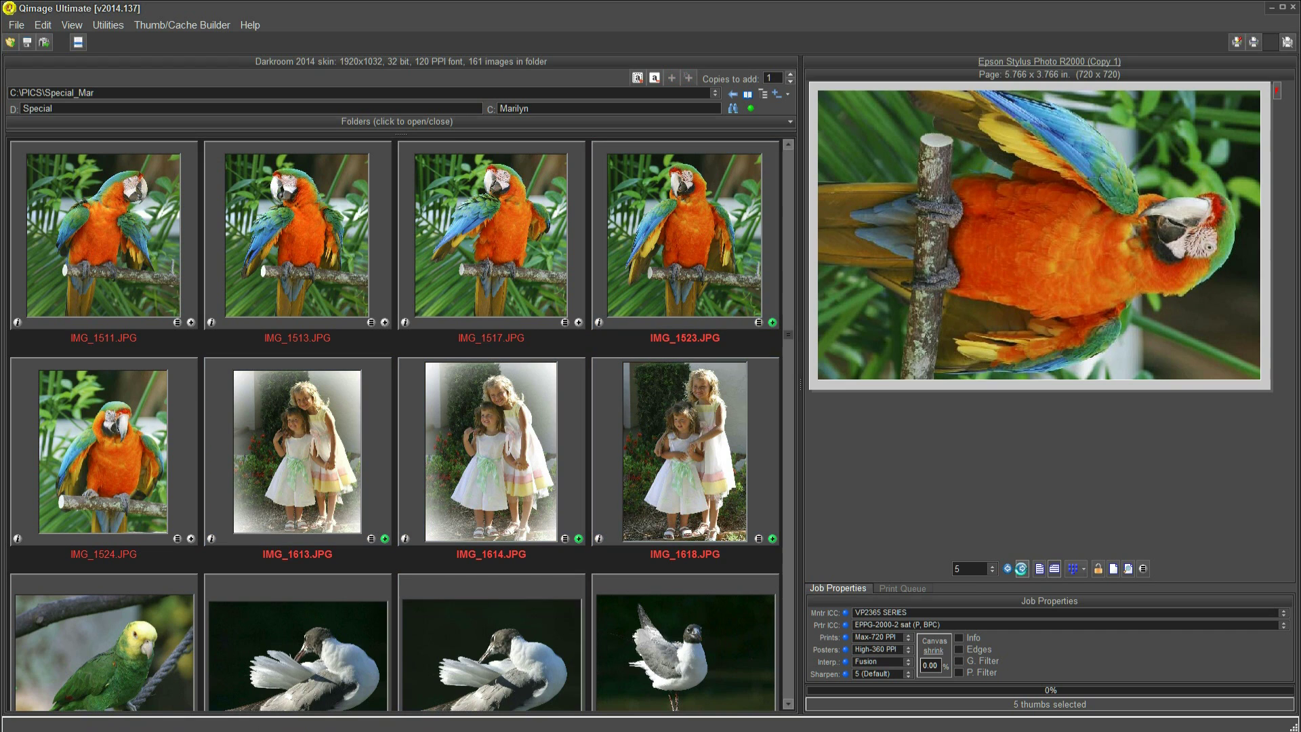
left_click(1021, 568)
left_click(1021, 568)
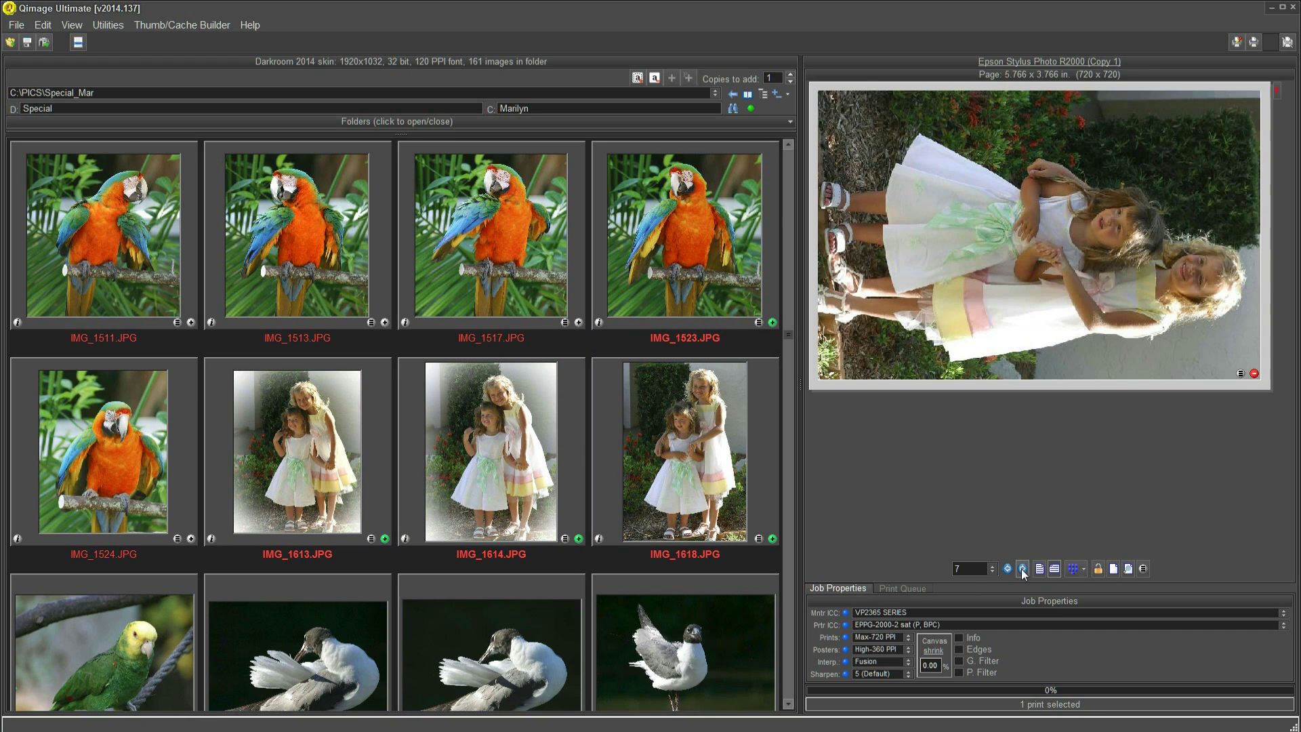
left_click(1022, 568)
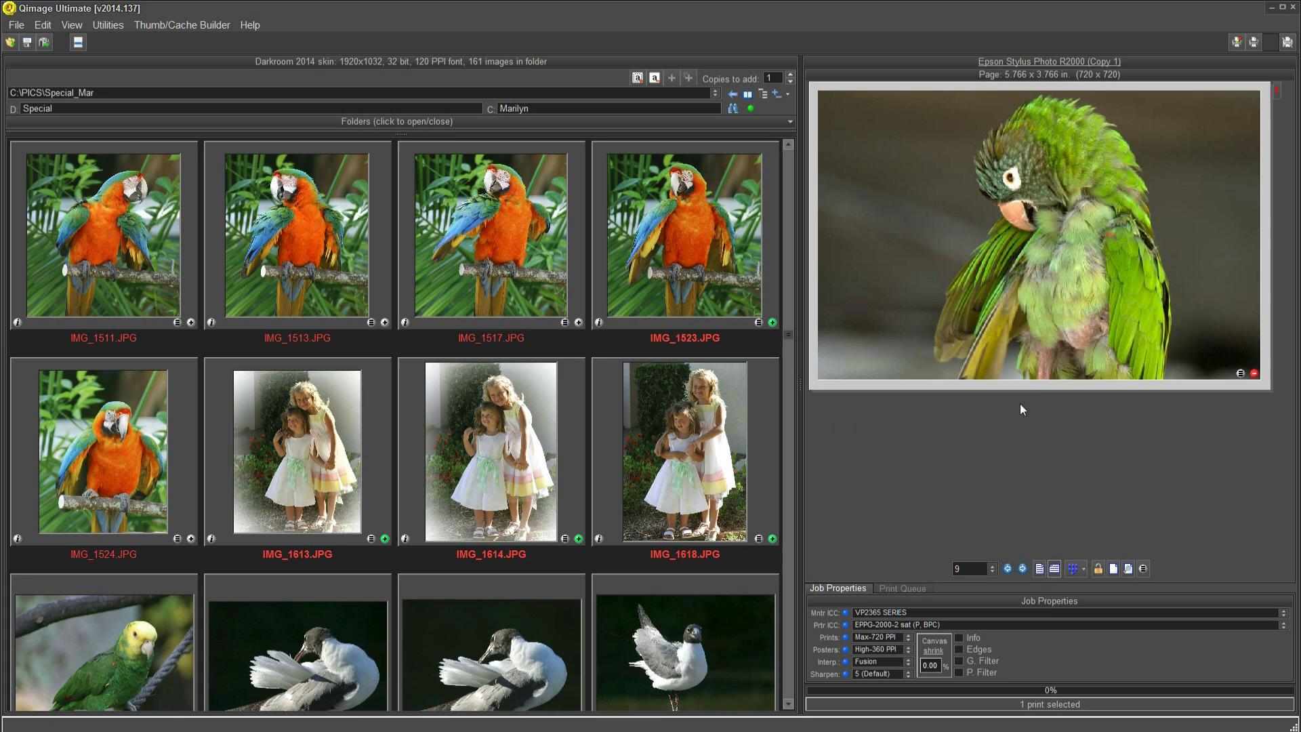
mouse_move(1082, 366)
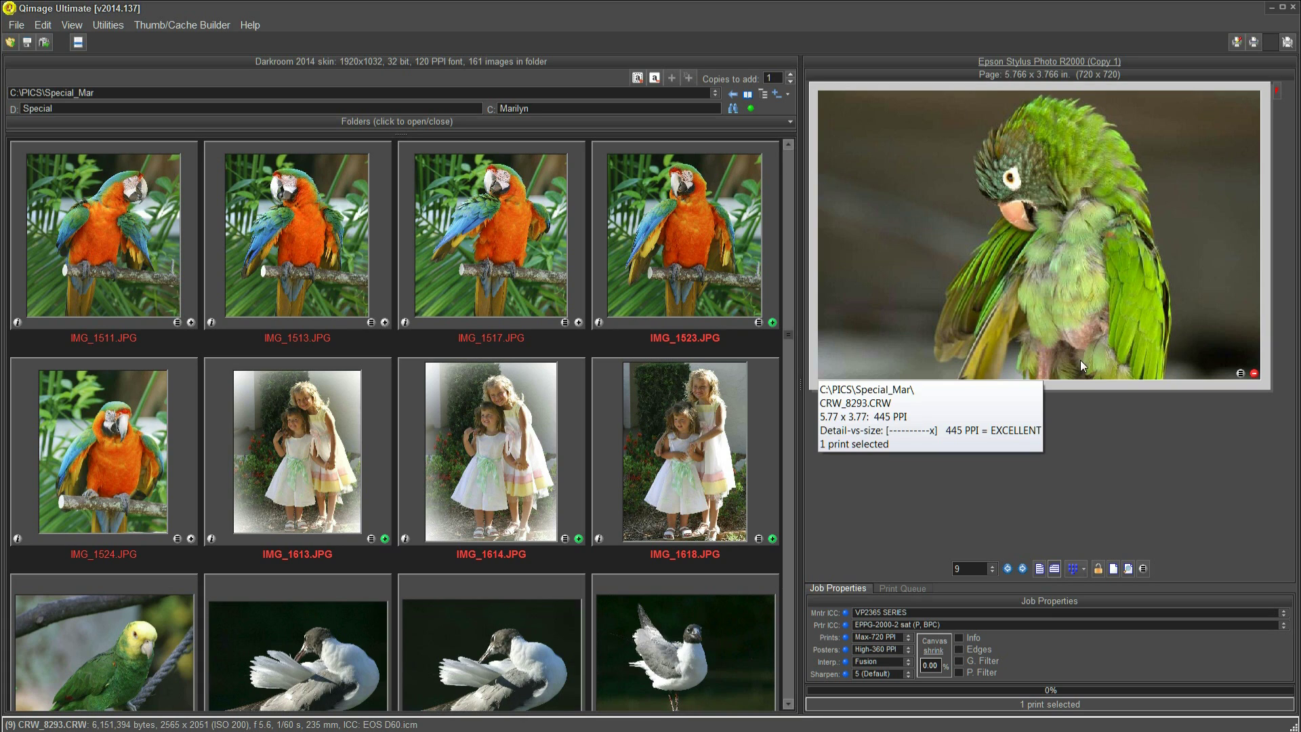
- Move the gull print IMG_2287 On Deck and out of the print queue
left_click(1008, 568)
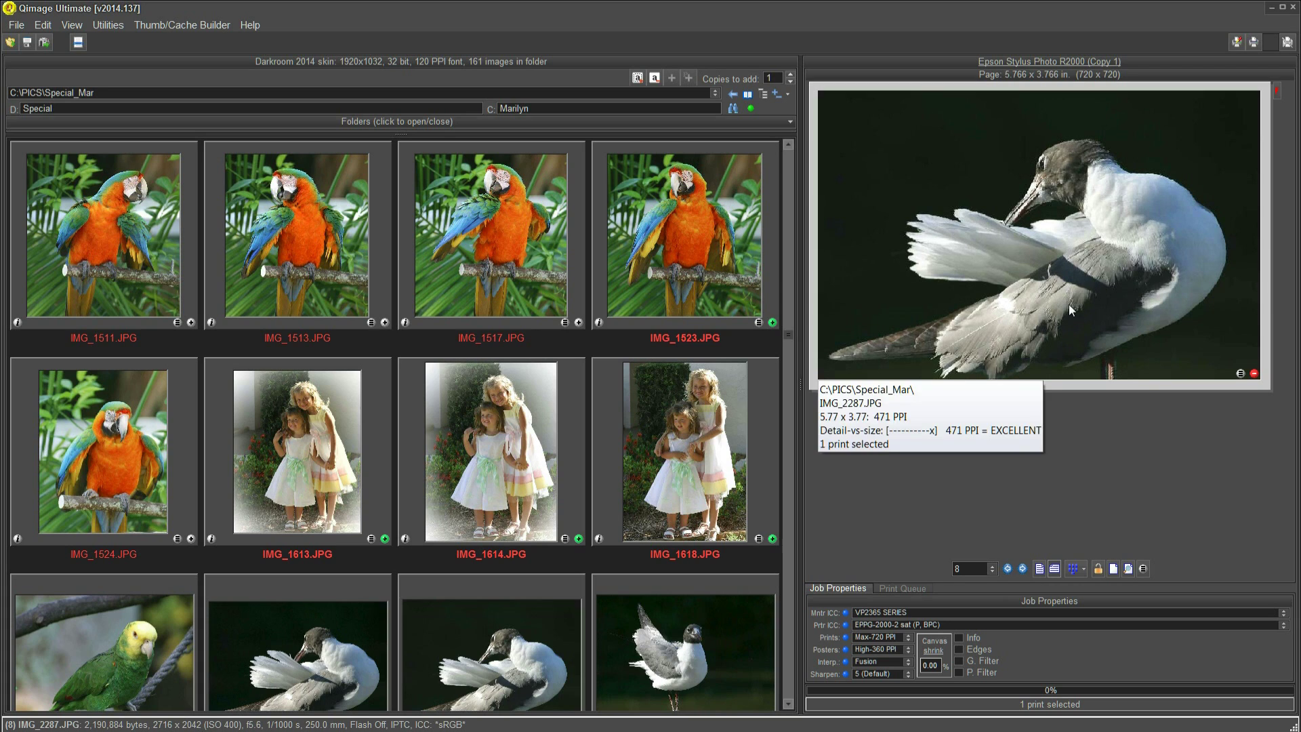
mouse_move(1067, 303)
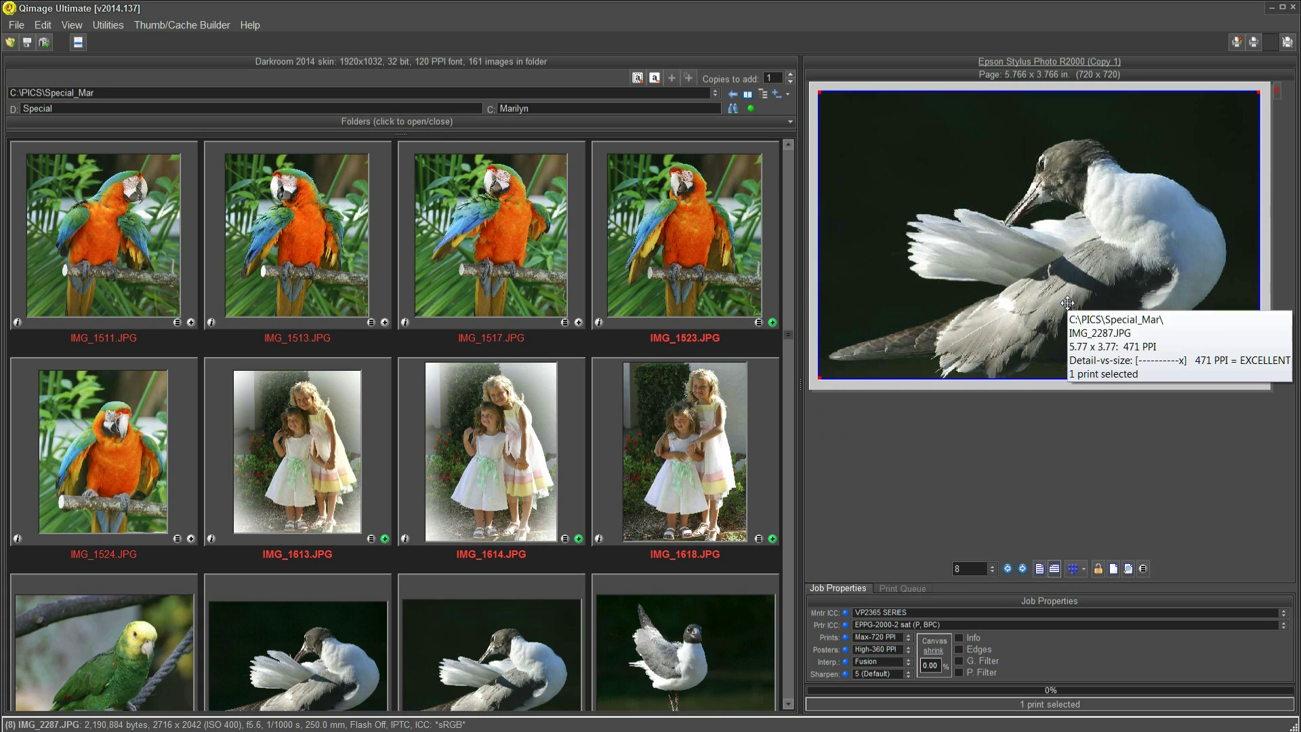
right_click(993, 254)
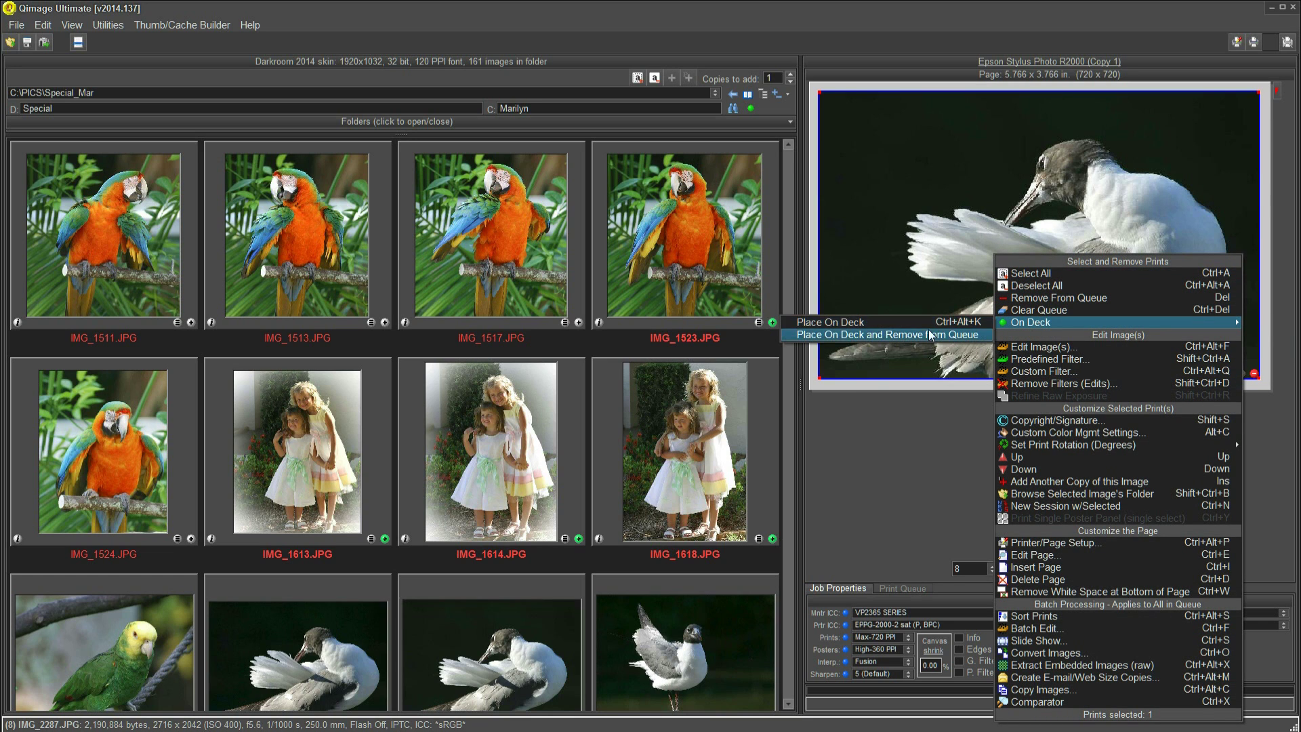
mouse_move(1118, 322)
left_click(864, 334)
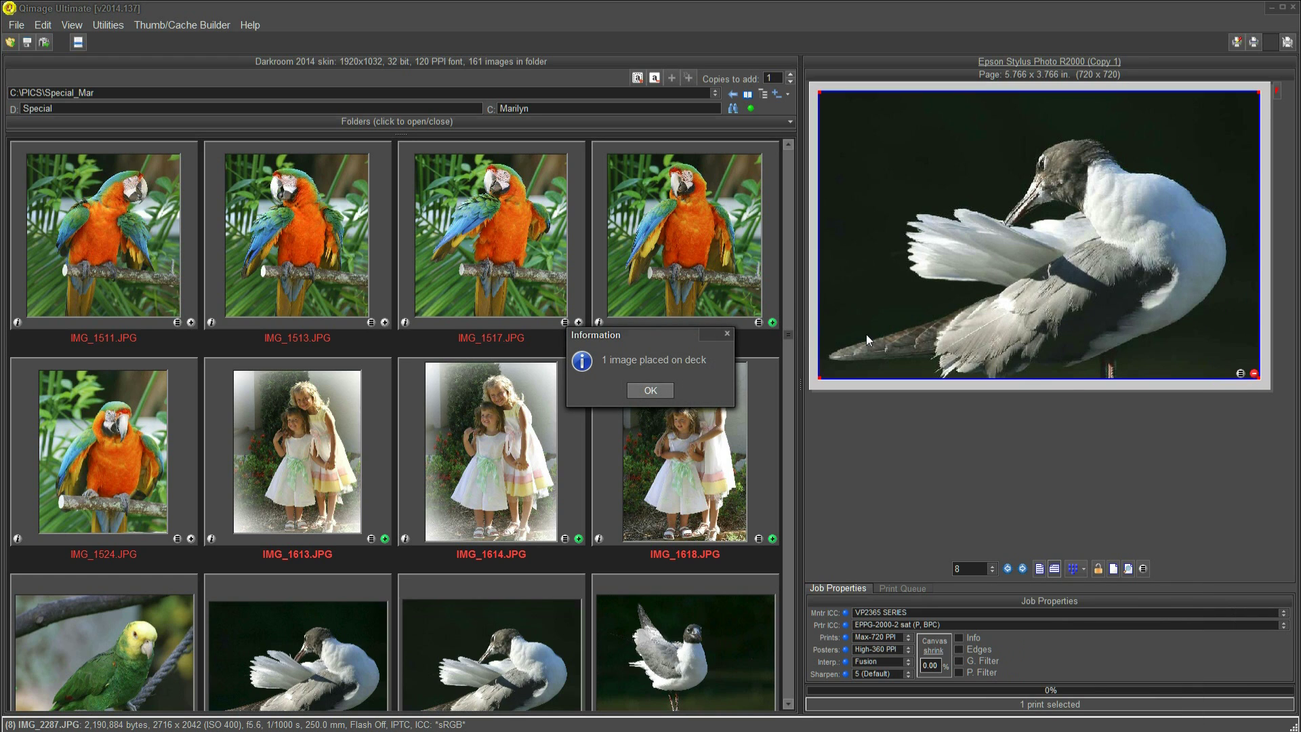
left_click(635, 388)
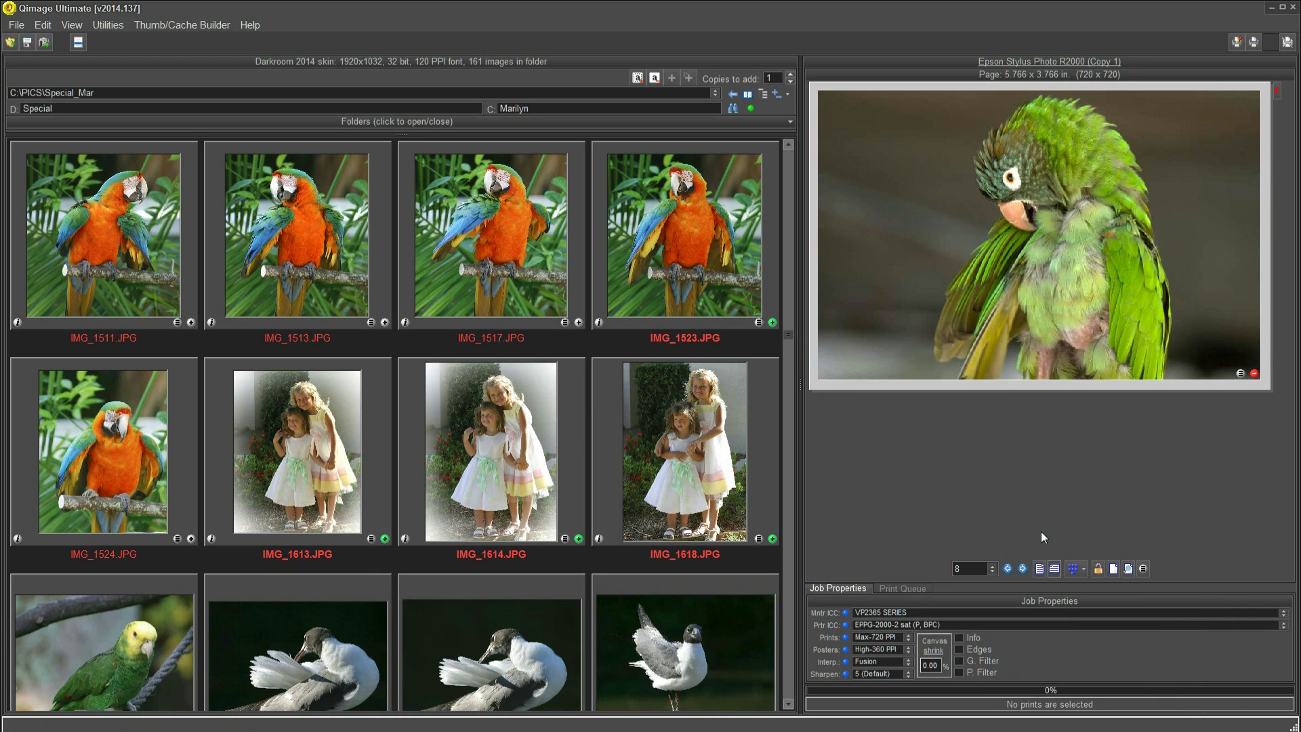
- Page back six print pages to the first, then view the images currently On Deck
left_click(1010, 569)
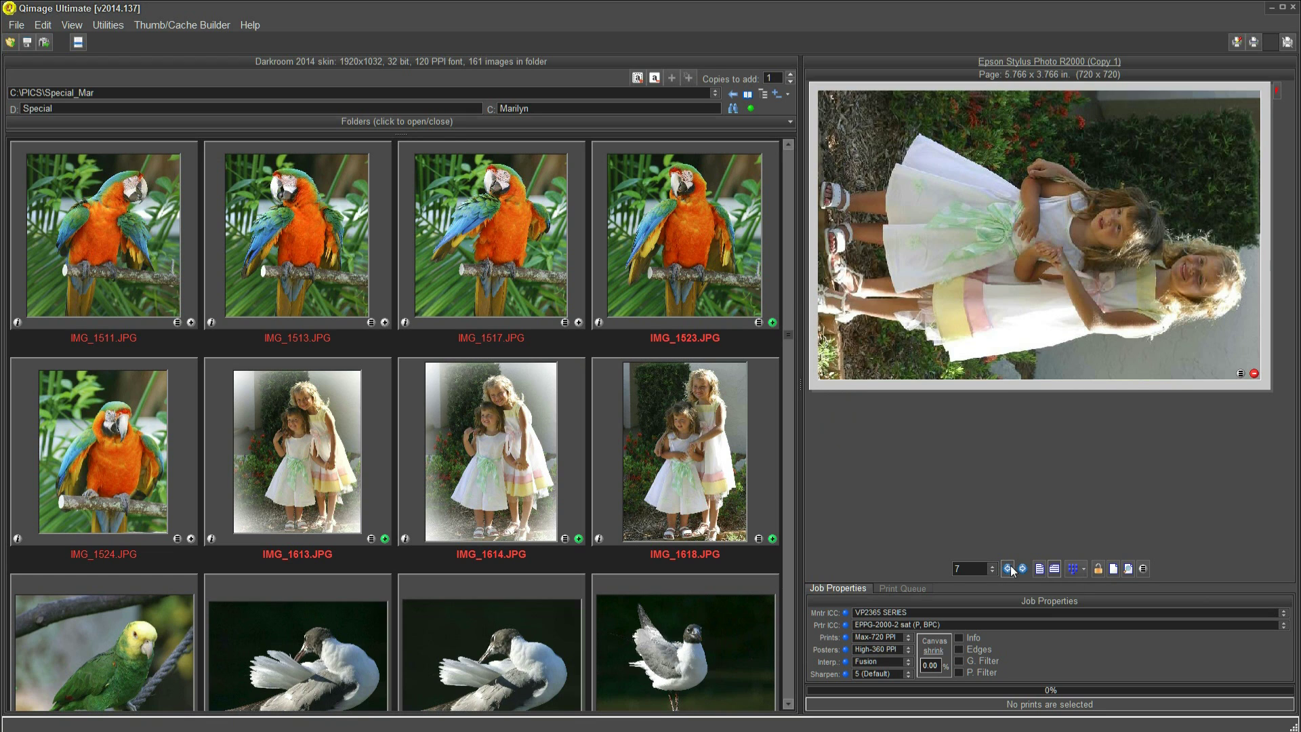
left_click(1010, 569)
left_click(1010, 569)
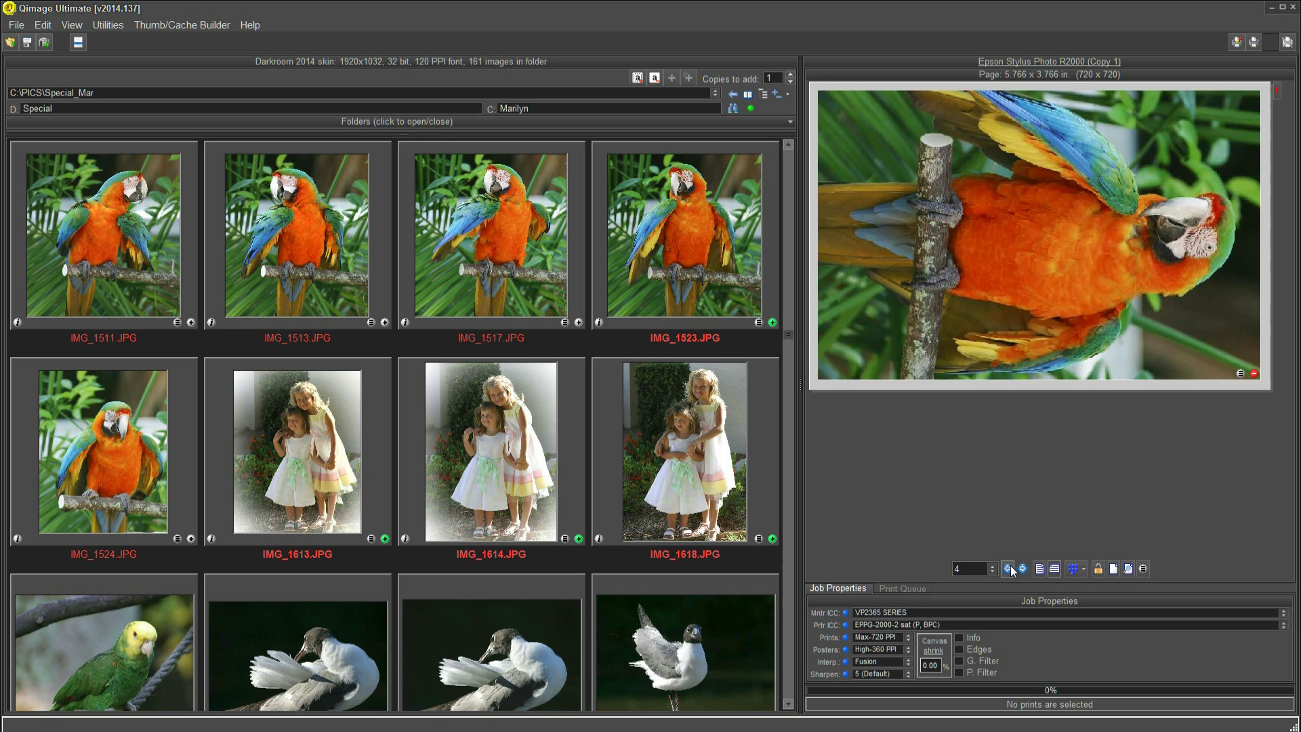
left_click(1010, 569)
left_click(1009, 569)
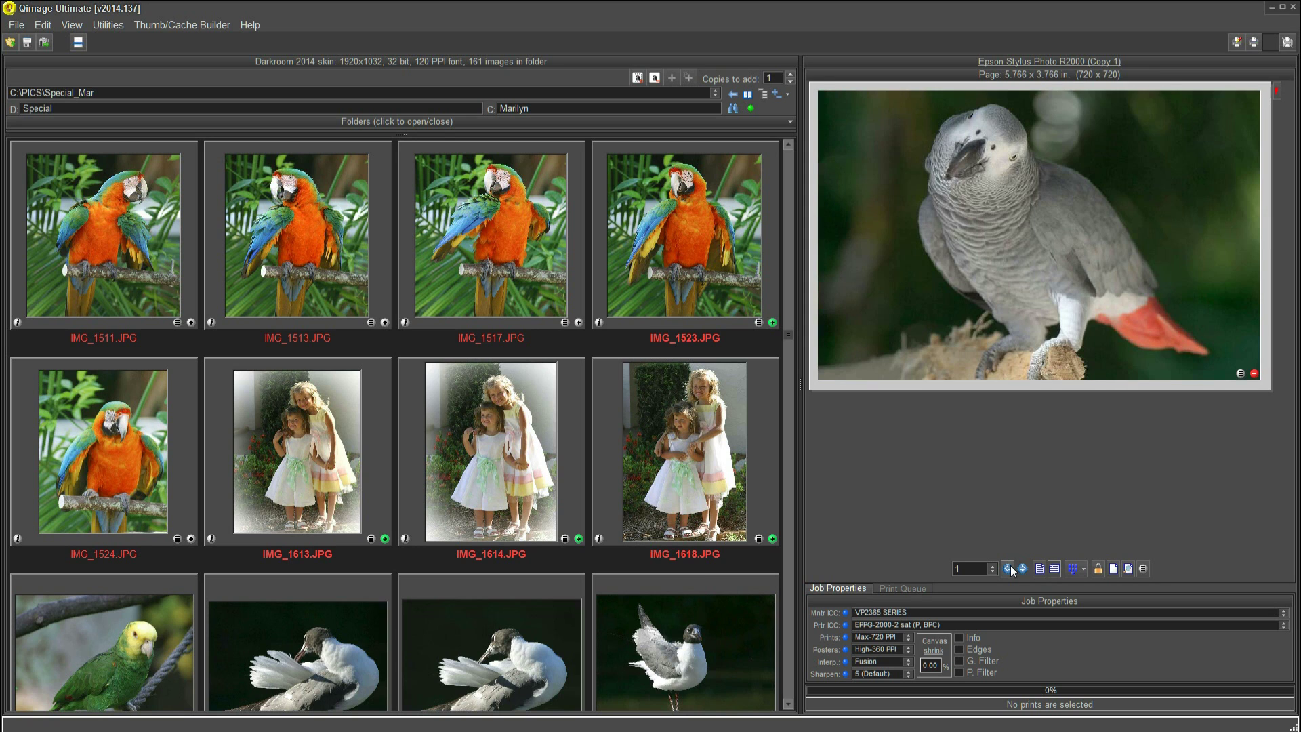
left_click(1010, 569)
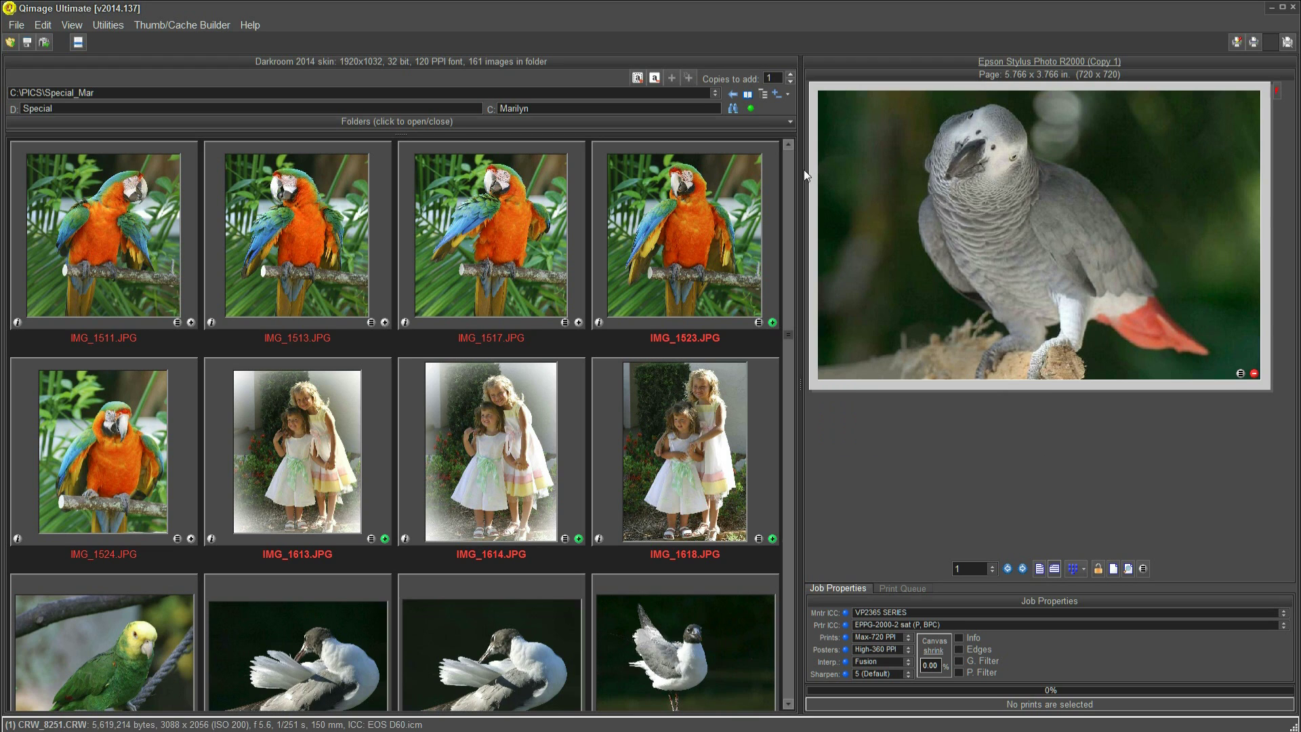
left_click(751, 109)
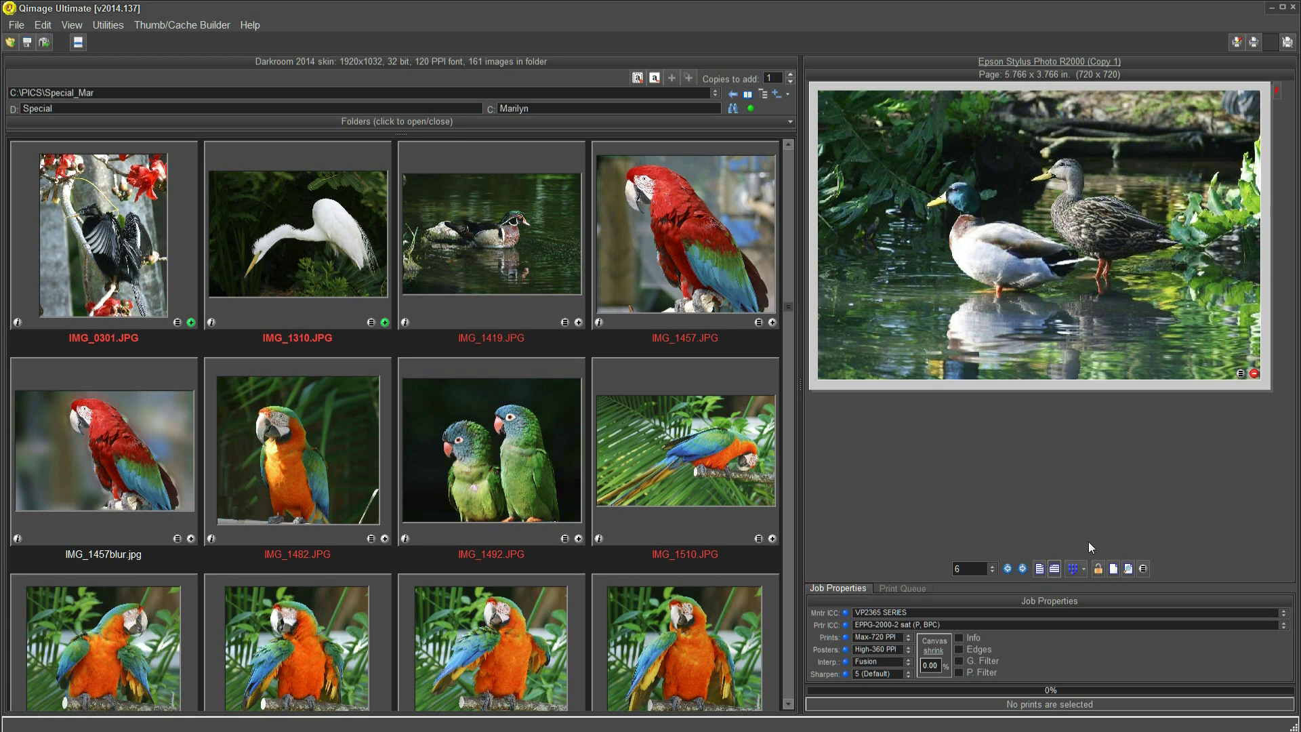
- Page through the print queue and select the two-ducks print
left_click(1007, 567)
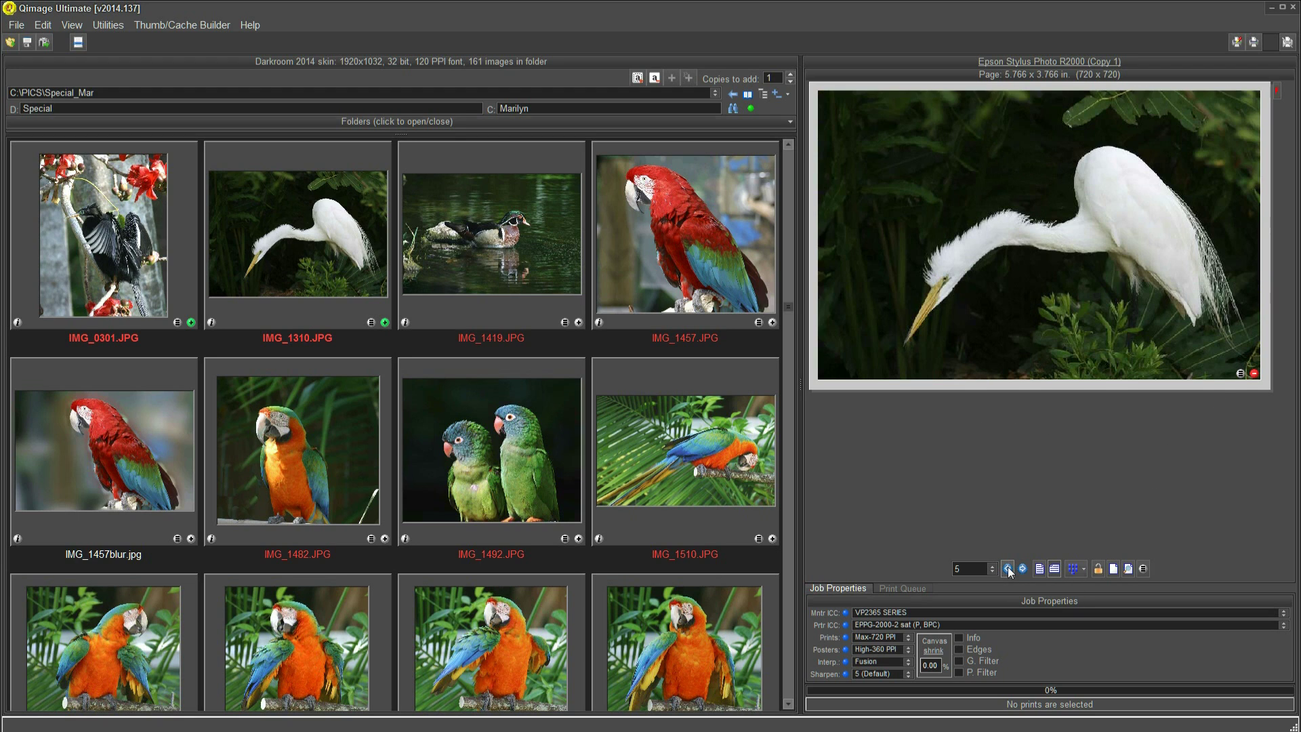
left_click(1007, 566)
left_click(1007, 566)
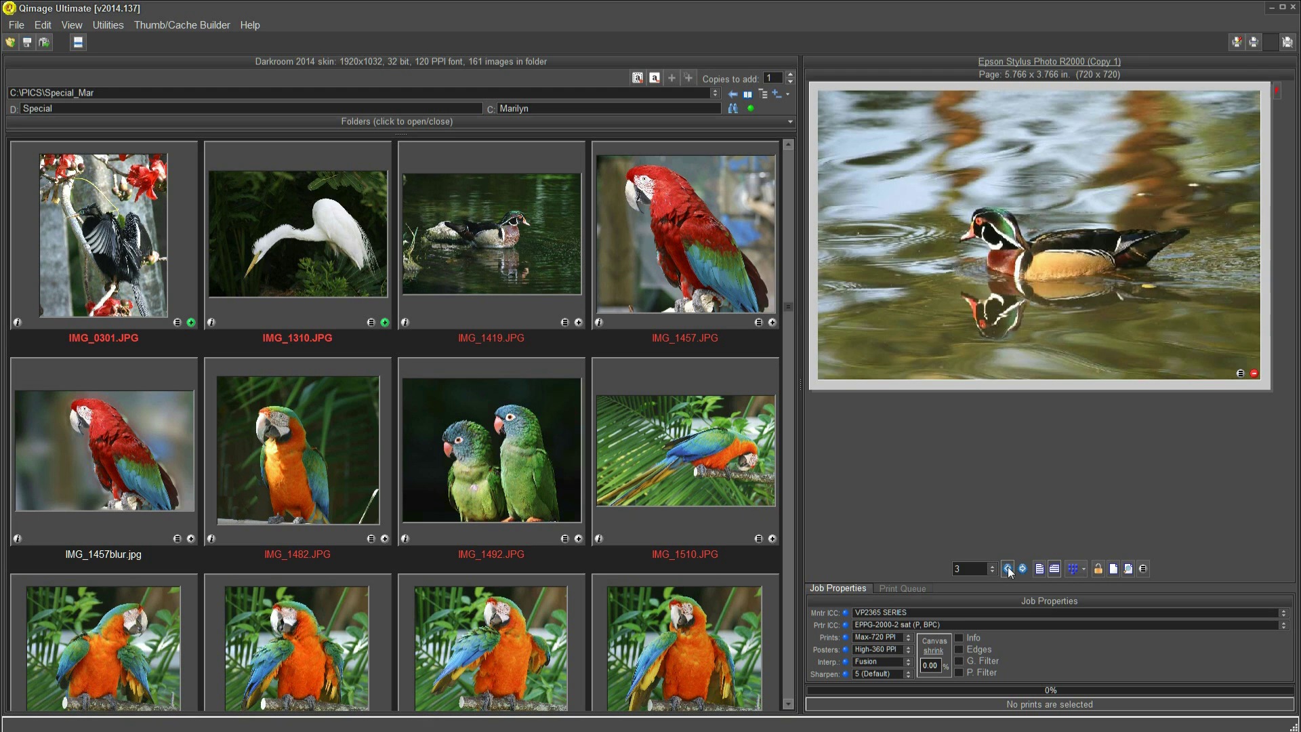
left_click(1008, 566)
left_click(1007, 566)
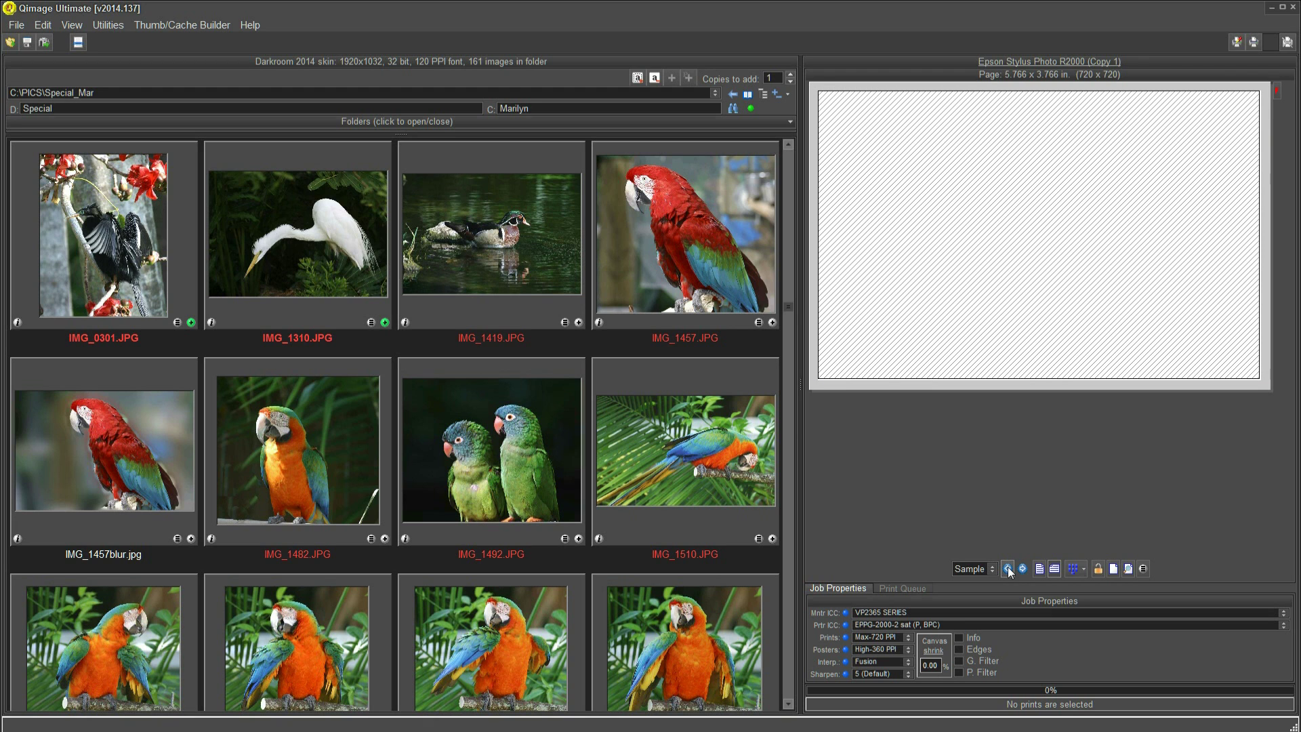
left_click(1024, 569)
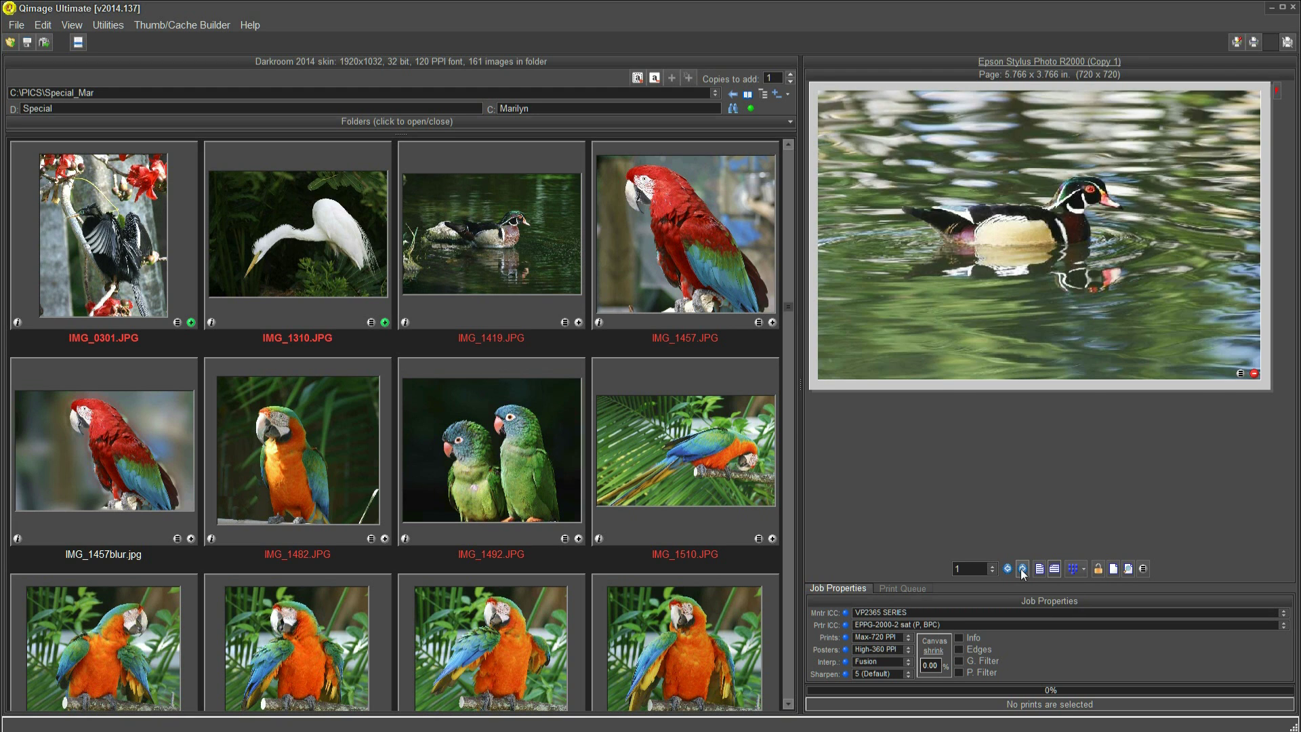
left_click(1023, 568)
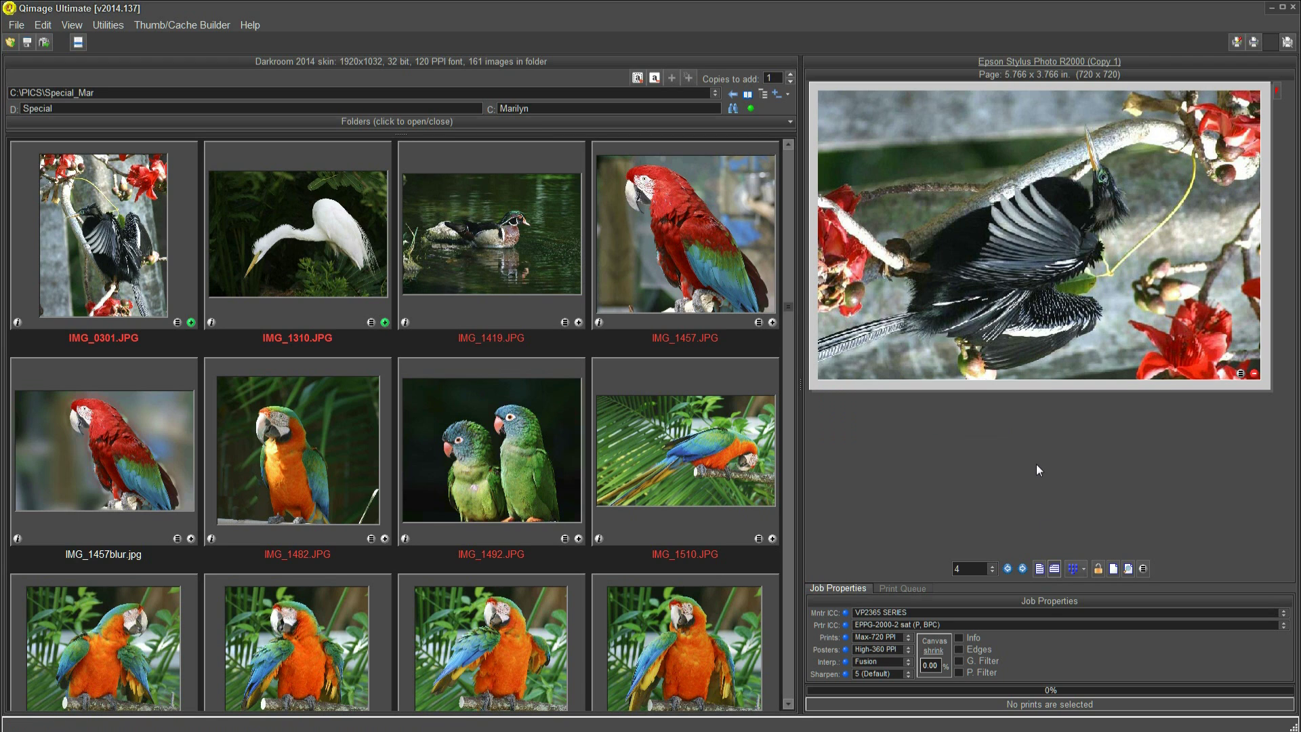
left_click(1023, 569)
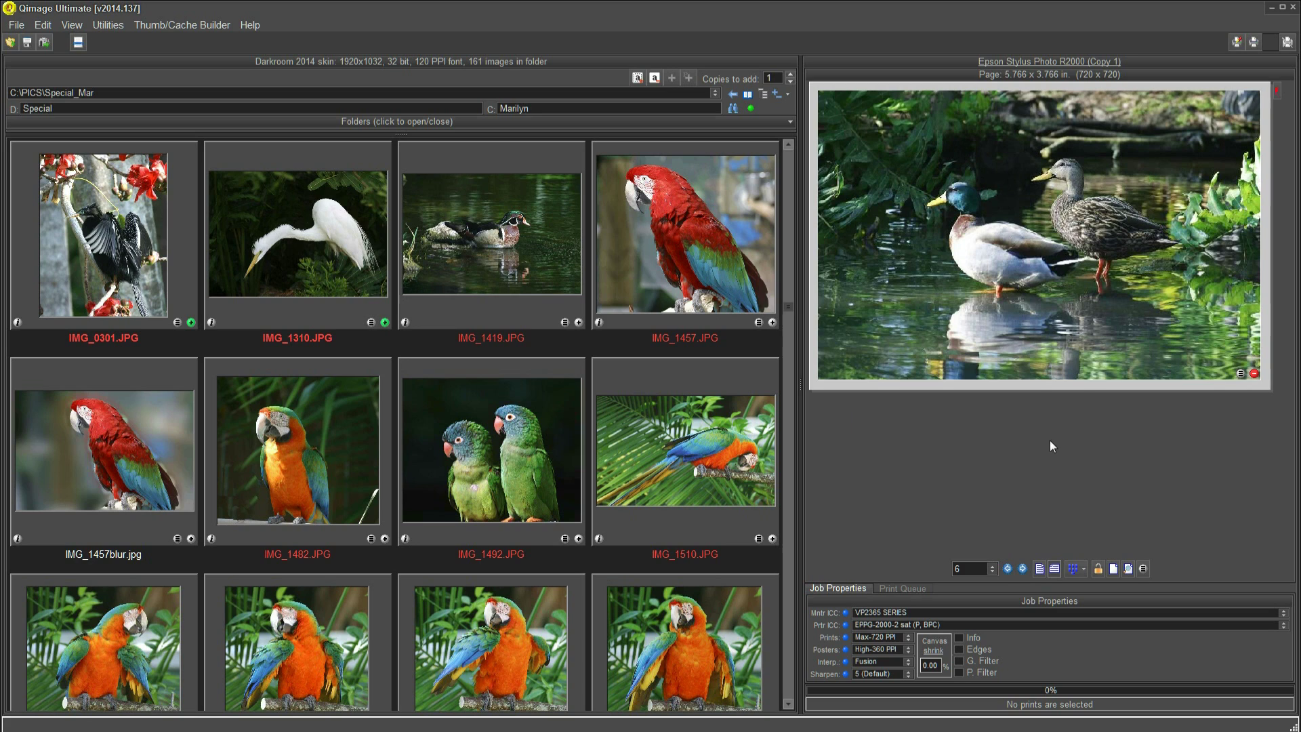
left_click(1057, 295)
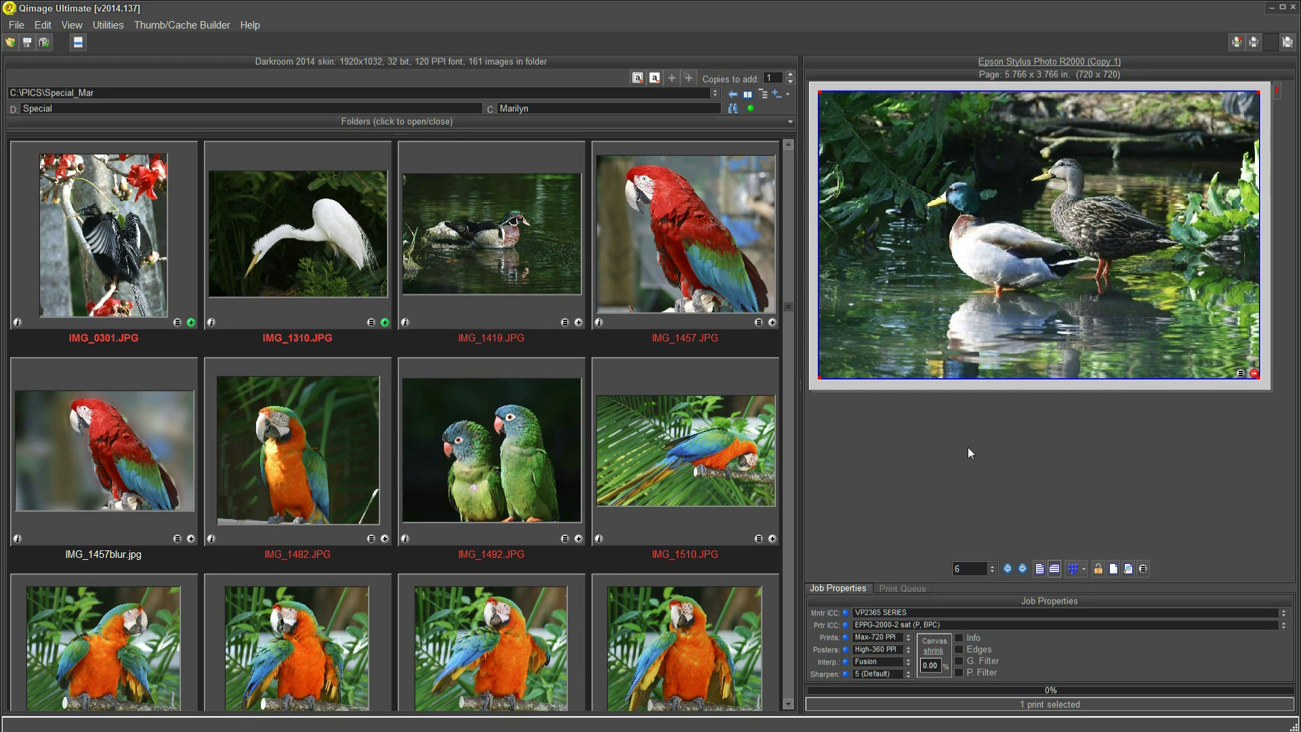
- Add the three other duck prints to the selection, ending on page 1's IMG_3663 wood duck
left_click(1007, 569)
left_click(1008, 569)
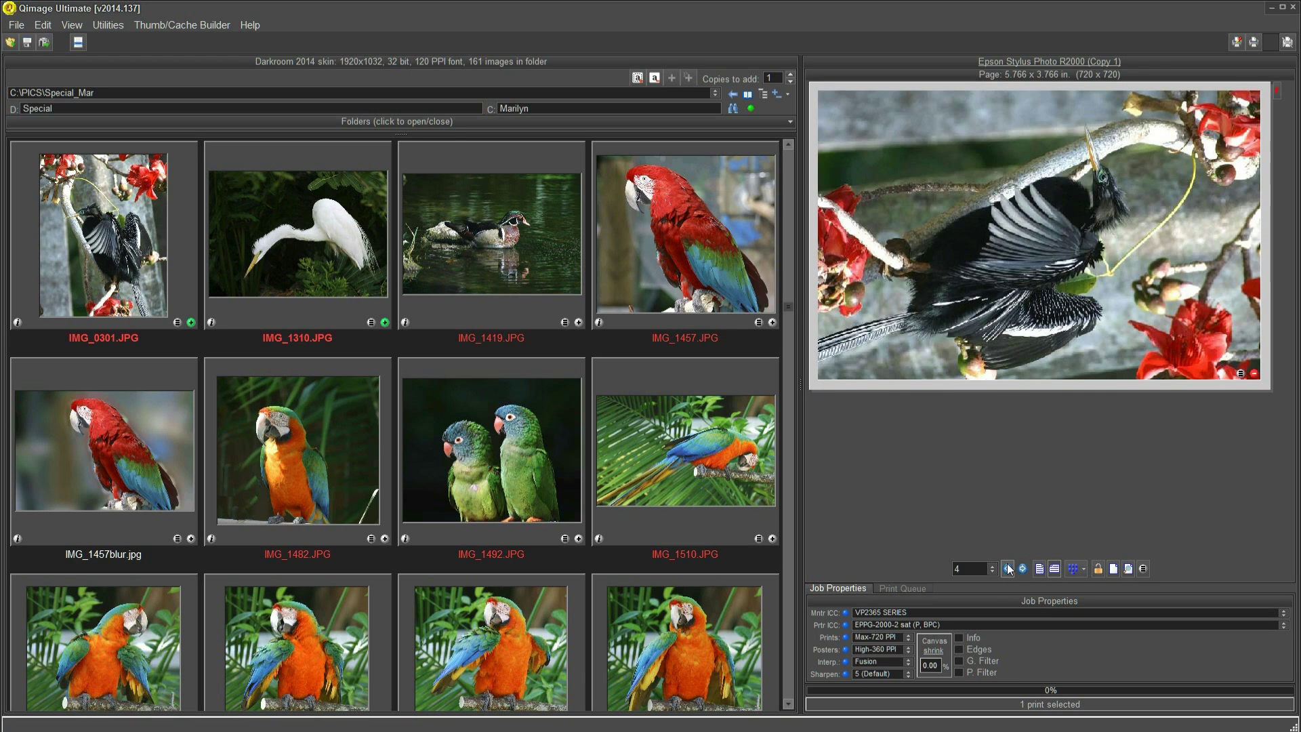
left_click(1008, 568)
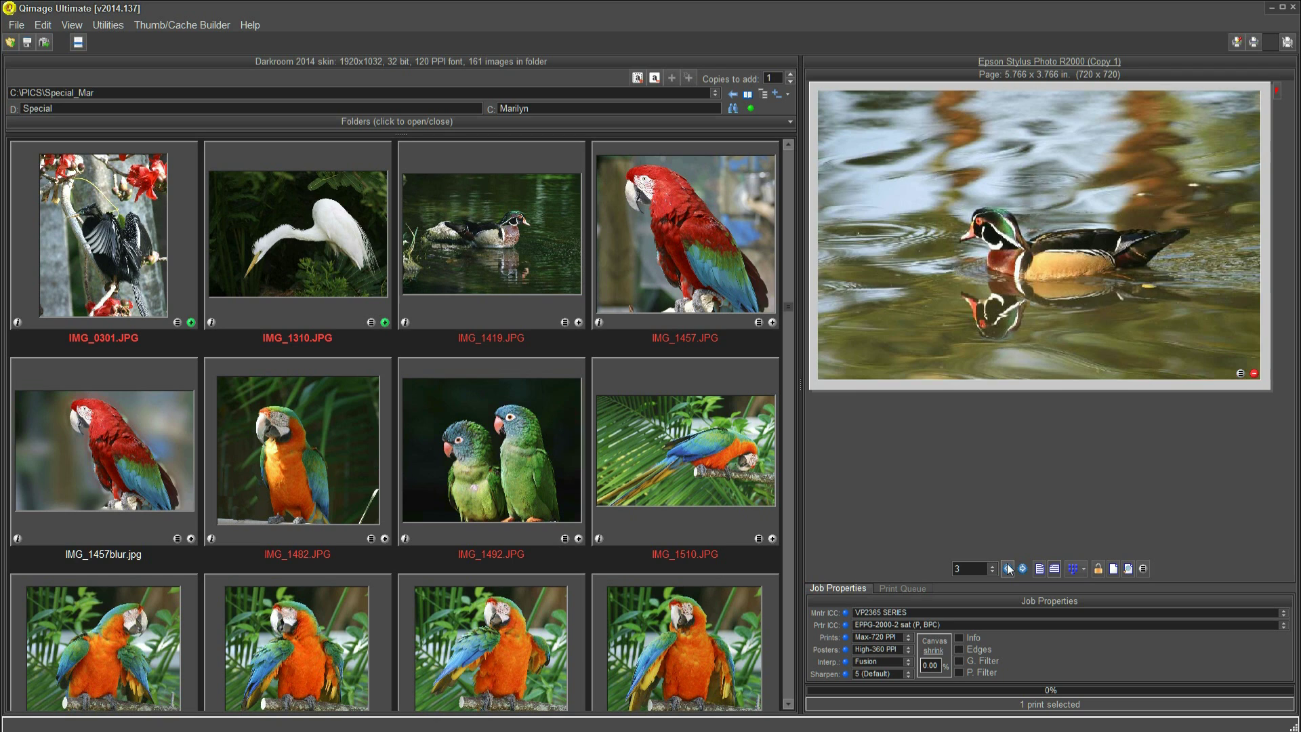
left_click(1061, 341)
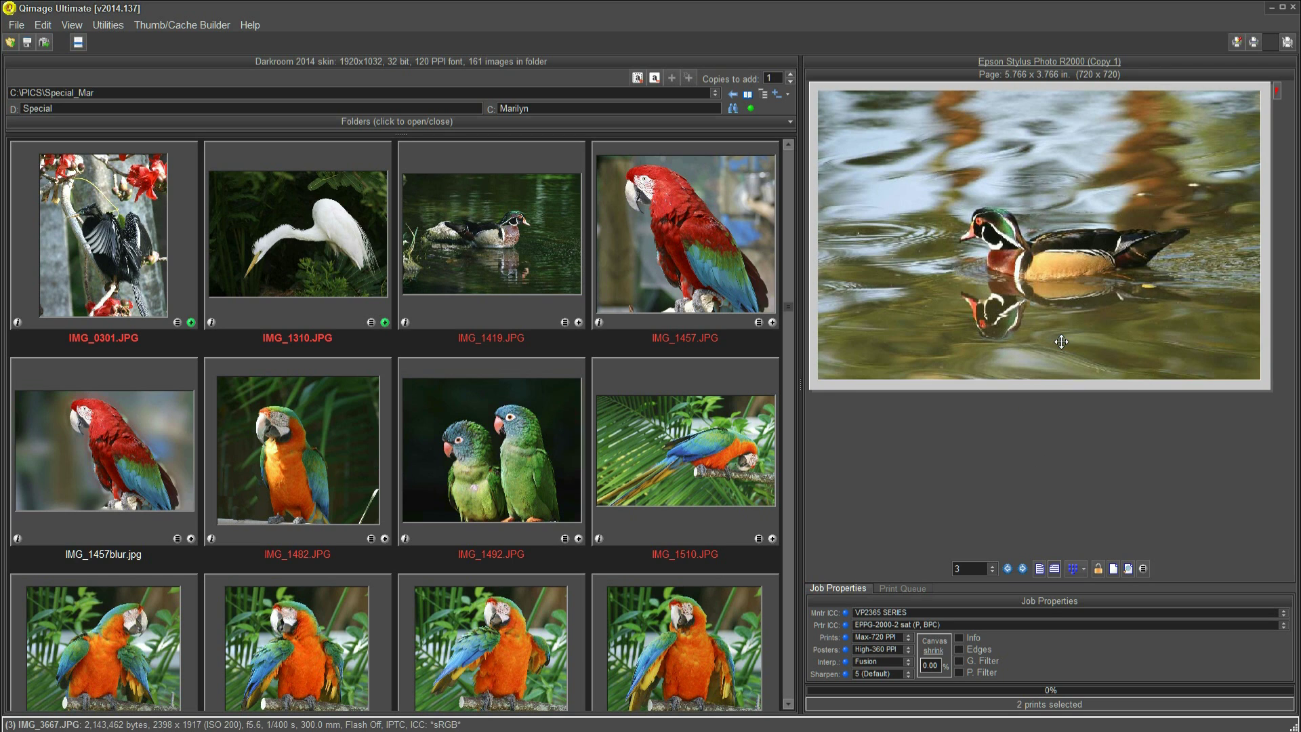
left_click(1007, 569)
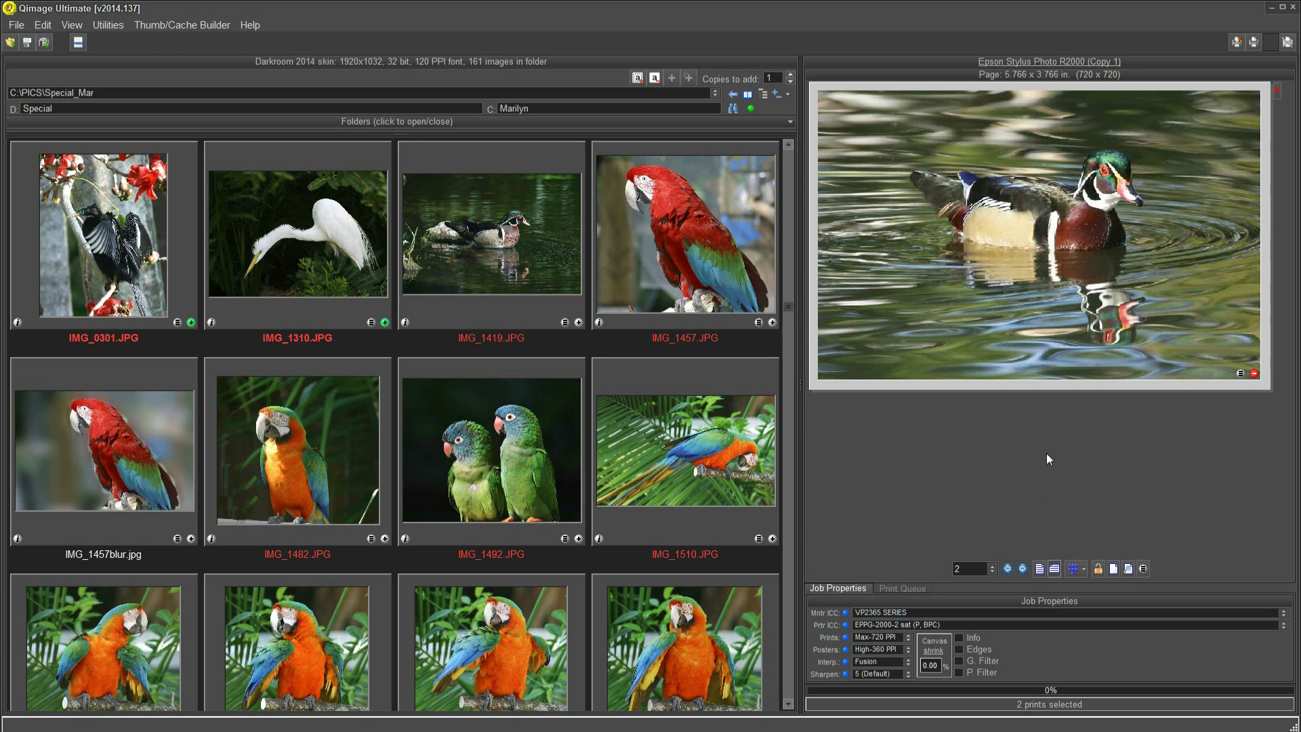
left_click(1053, 354)
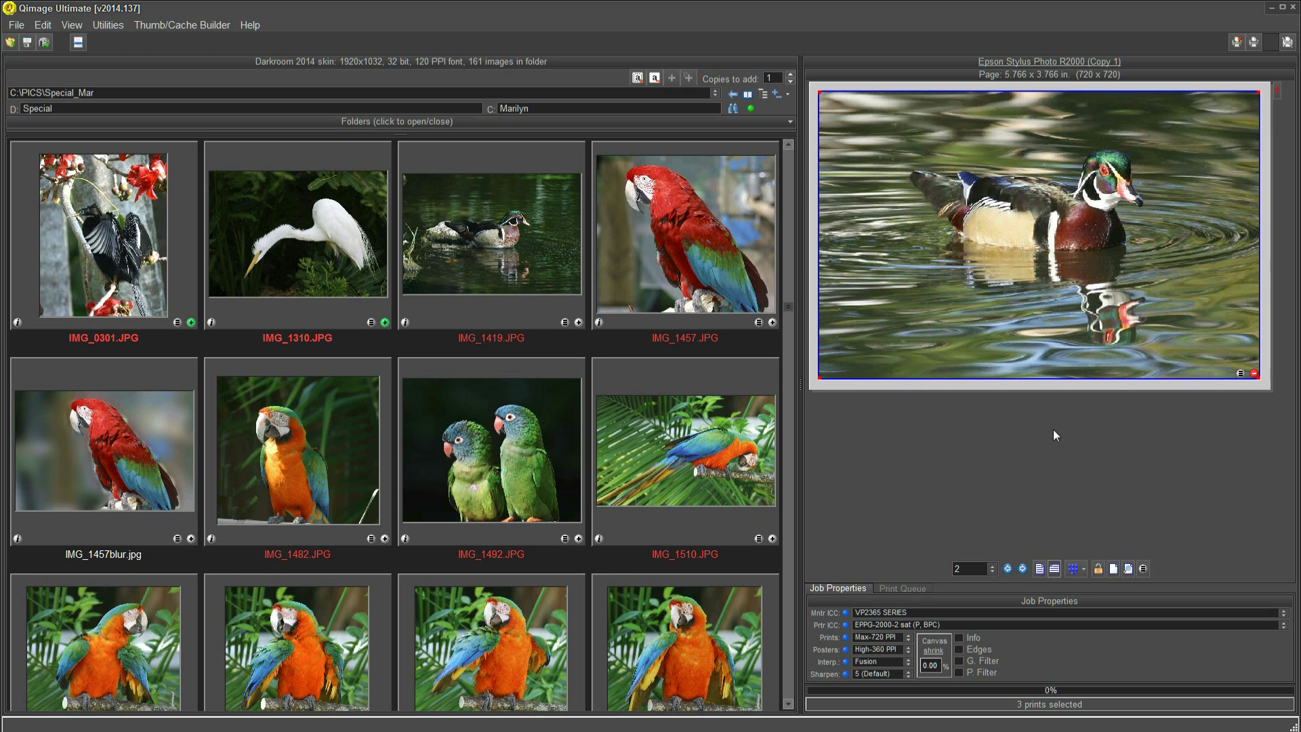
left_click(1008, 568)
left_click(1064, 352)
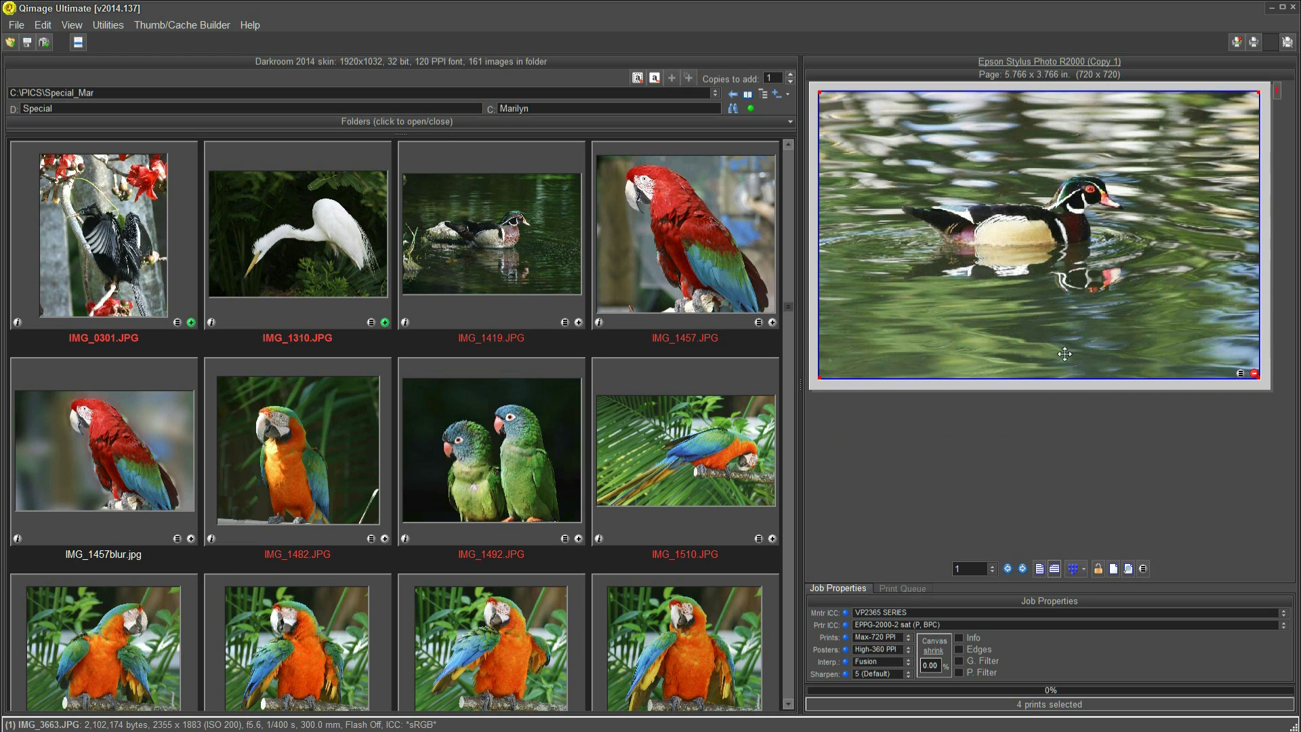
- Put the four selected duck prints On Deck and show the nine-image On Deck collection
right_click(960, 300)
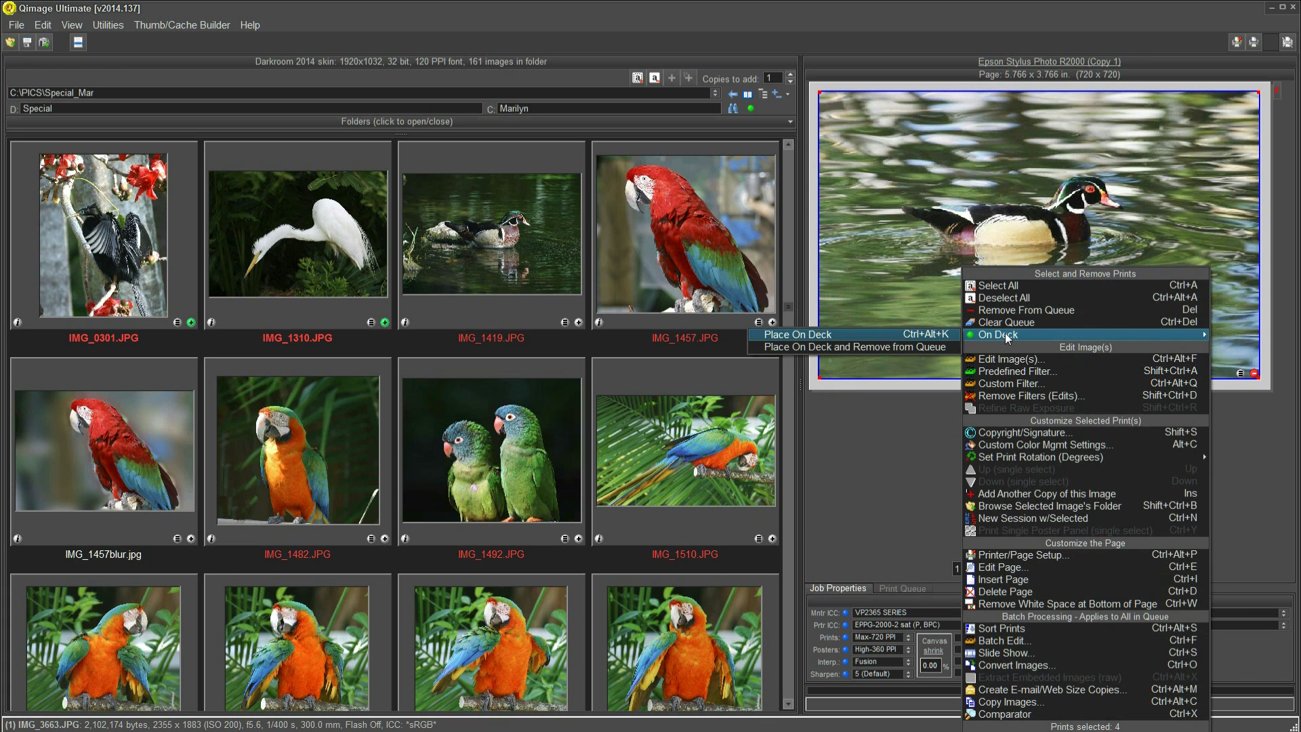
mouse_move(998, 335)
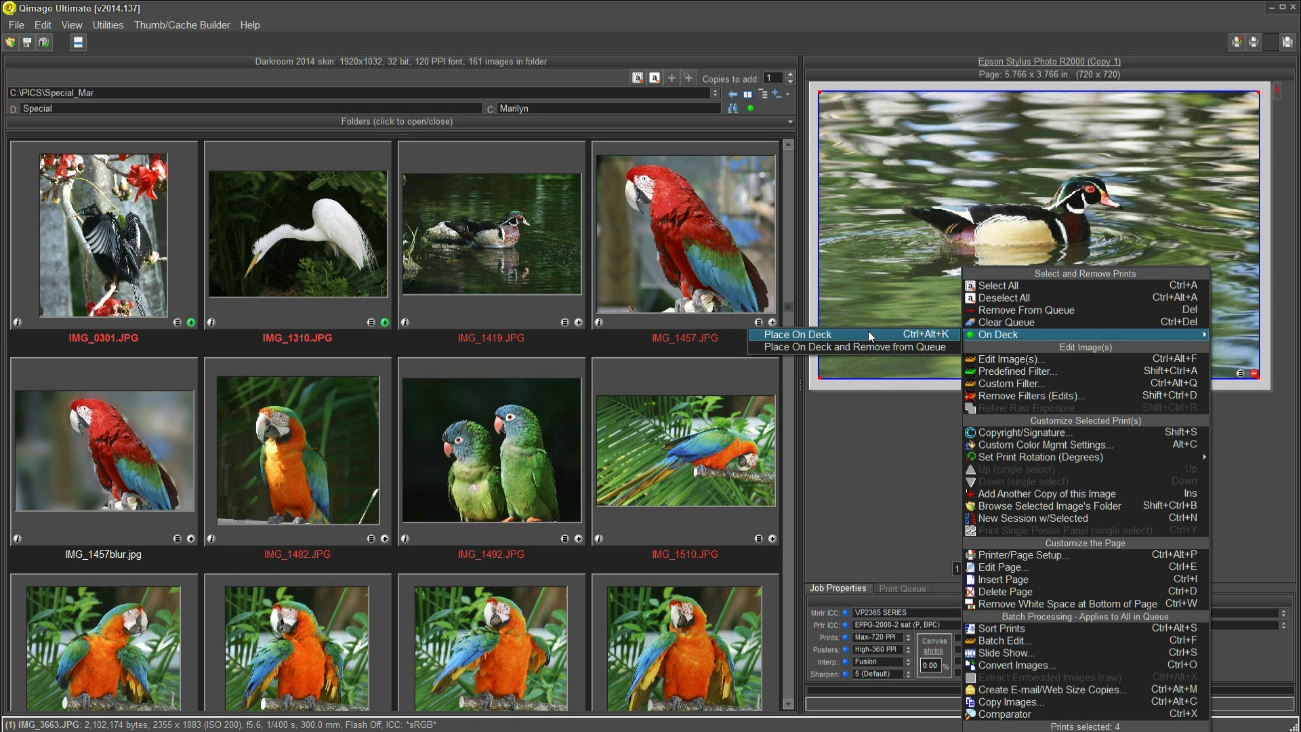
left_click(869, 334)
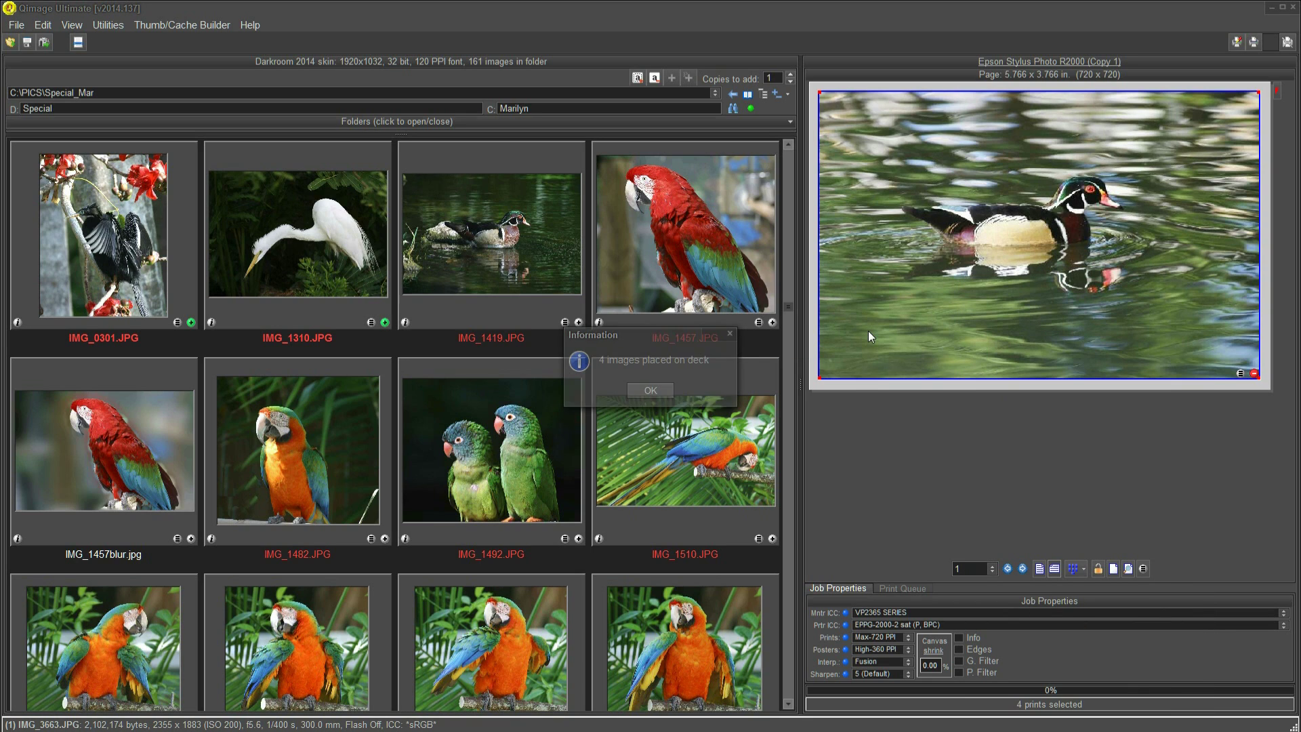
left_click(649, 391)
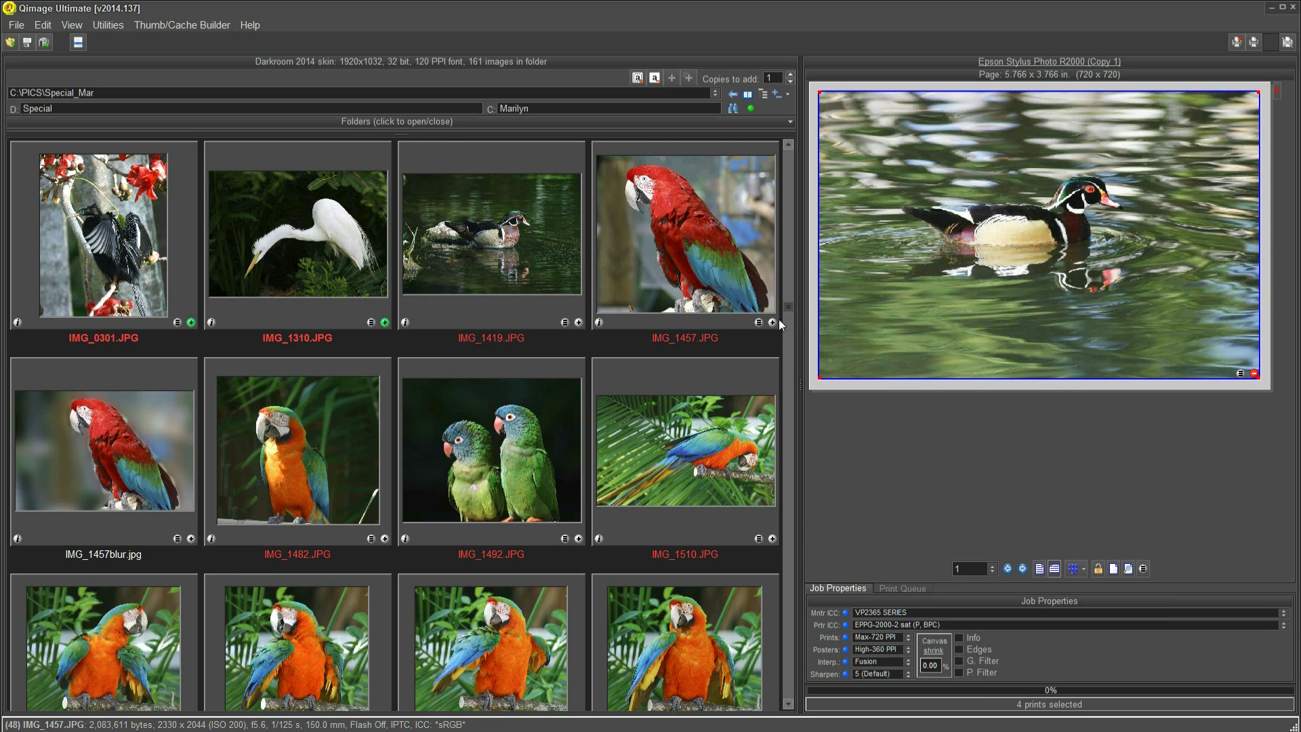
mouse_move(1039, 257)
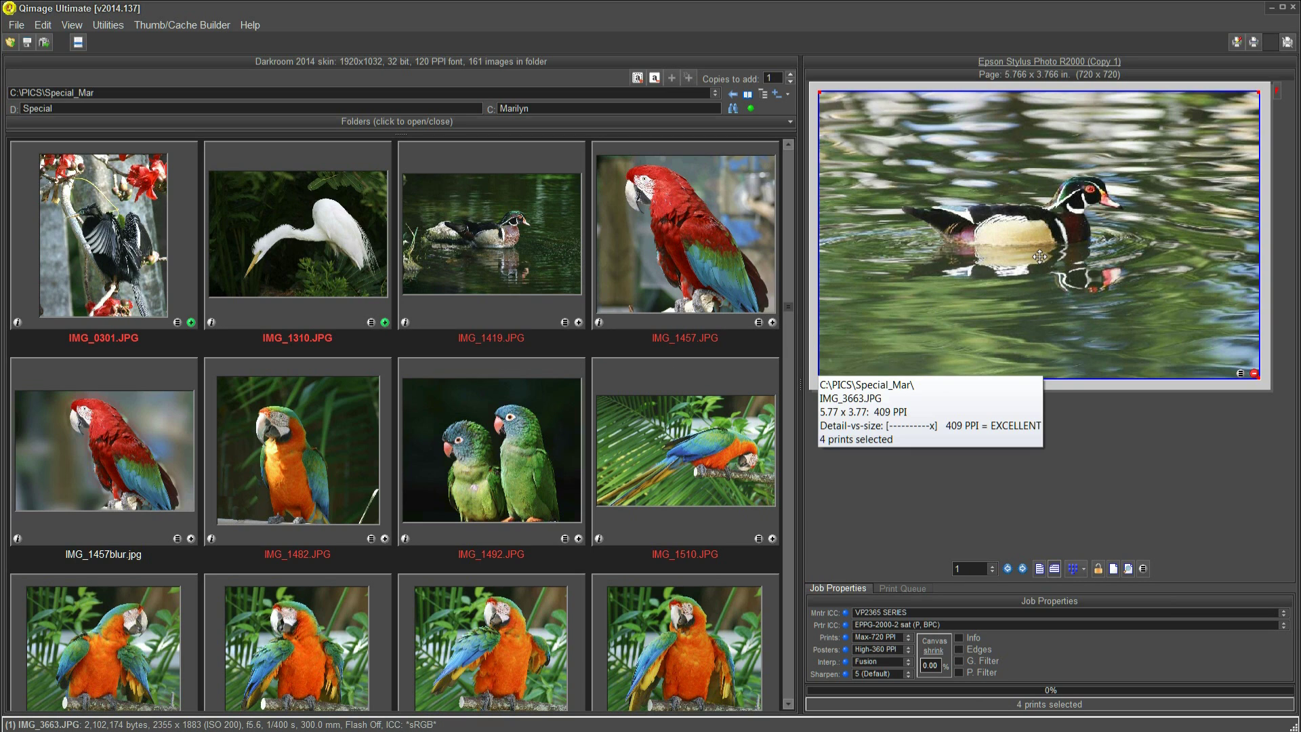
left_click(750, 107)
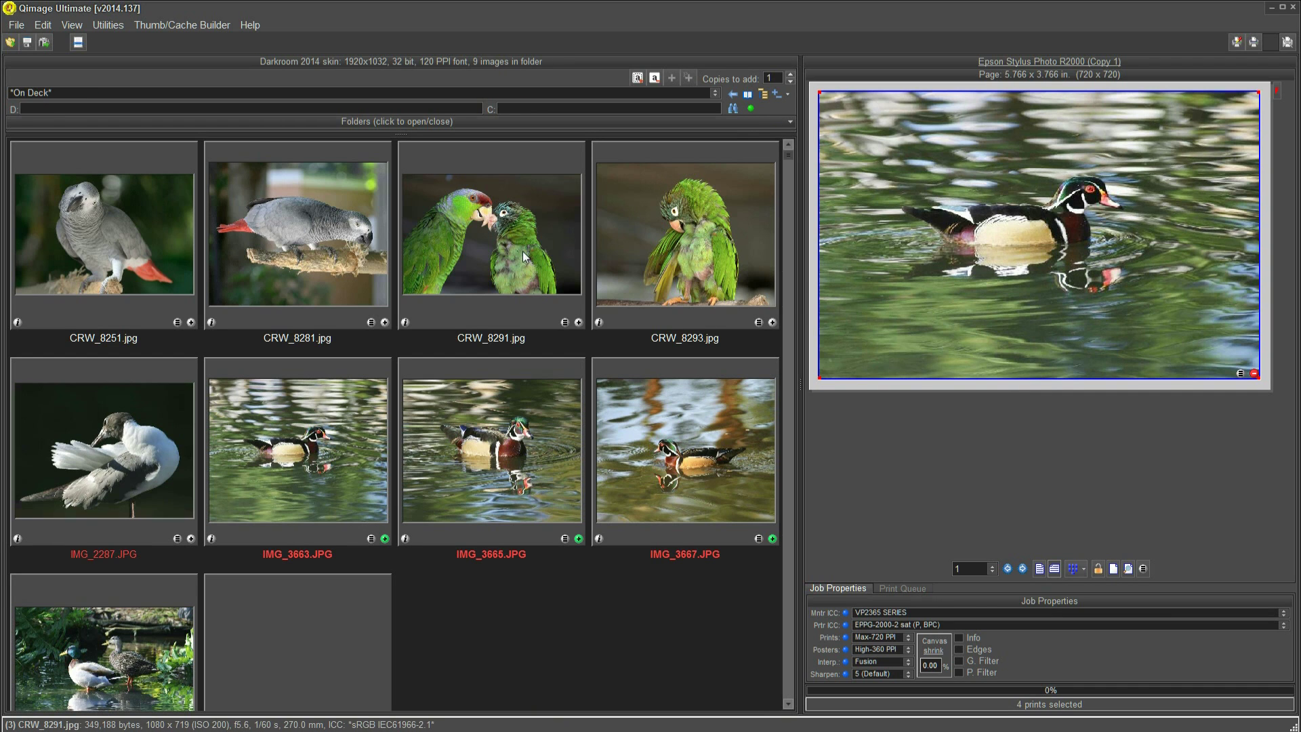
- Select the duck thumbnails IMG_3663, IMG_3665, IMG_3667 and the two-ducks photo
left_click(156, 240)
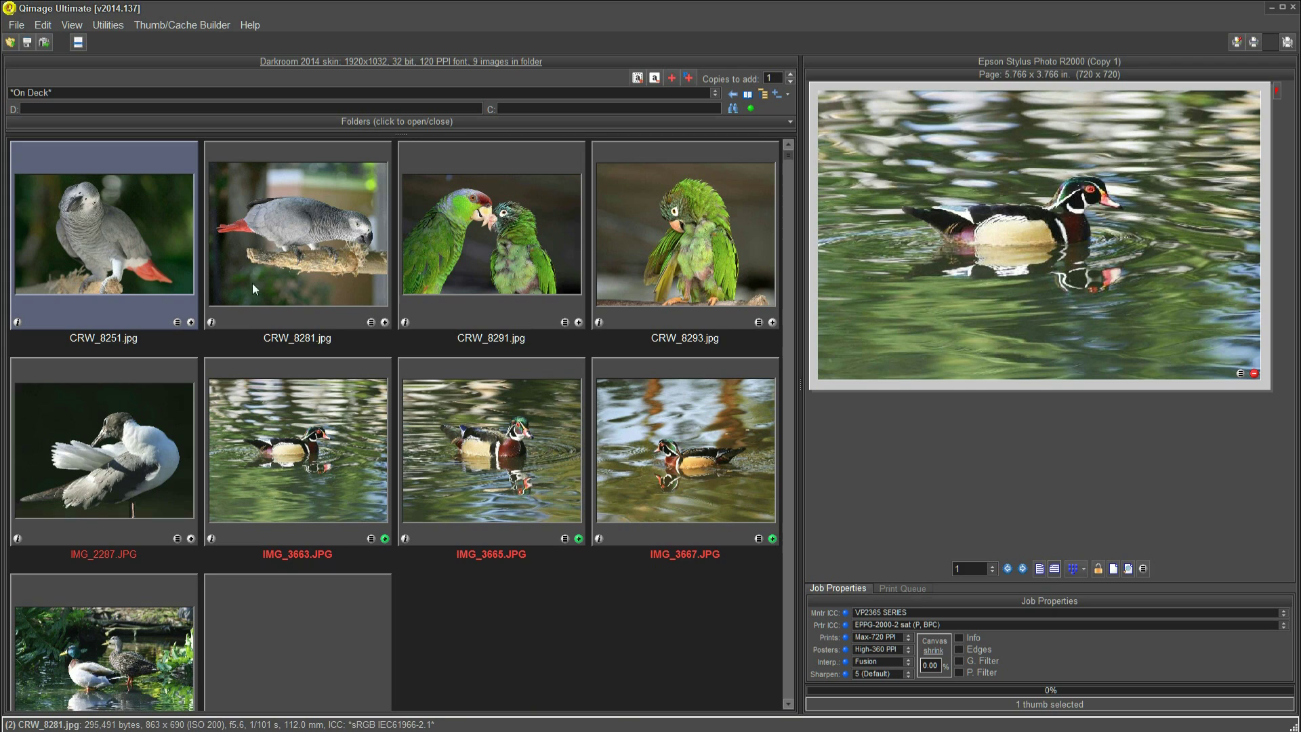
left_click(277, 394)
left_click(484, 468, "ctrl")
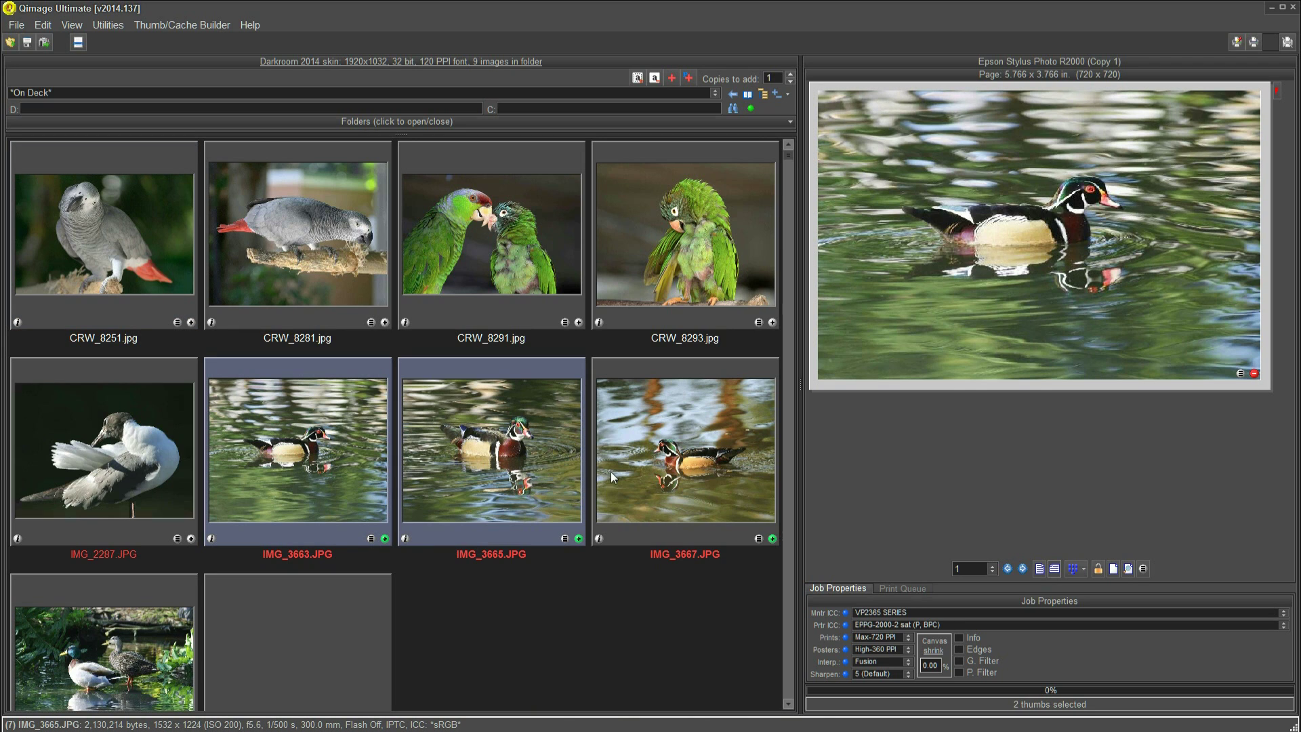
left_click(632, 471, "ctrl")
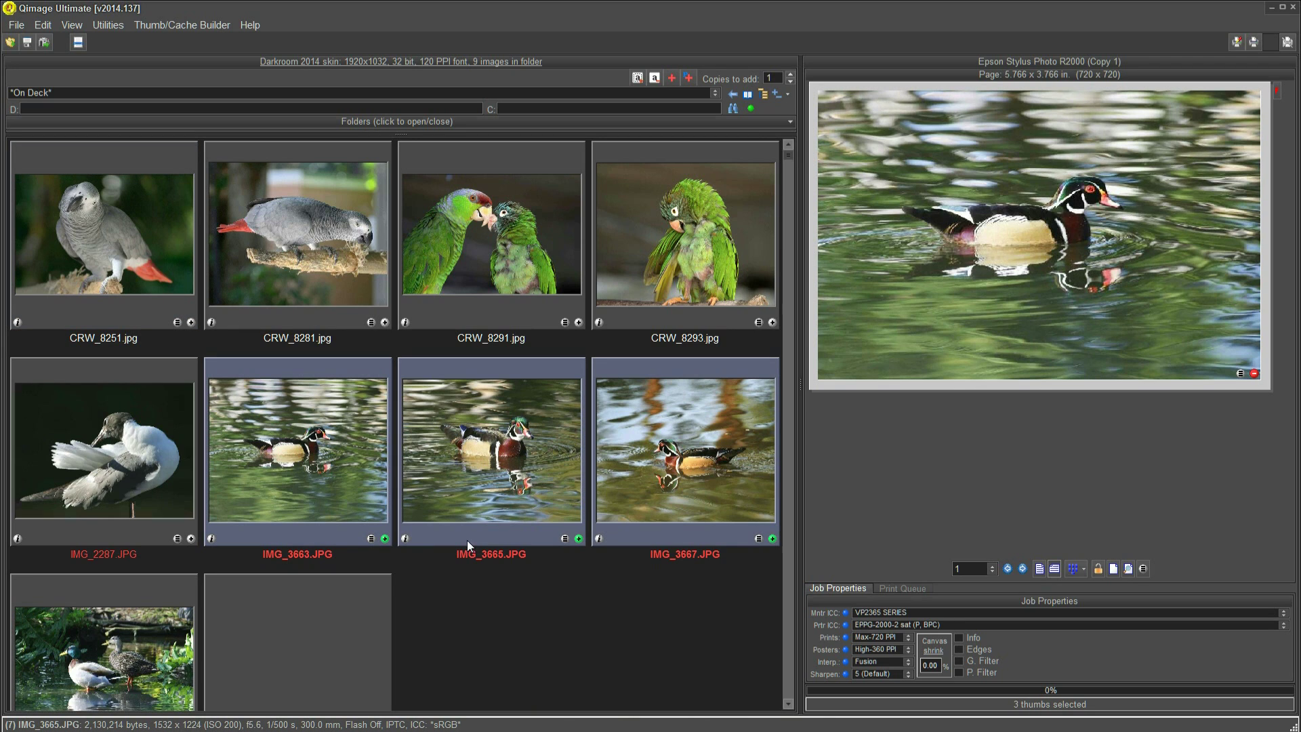
left_click(156, 629, "ctrl")
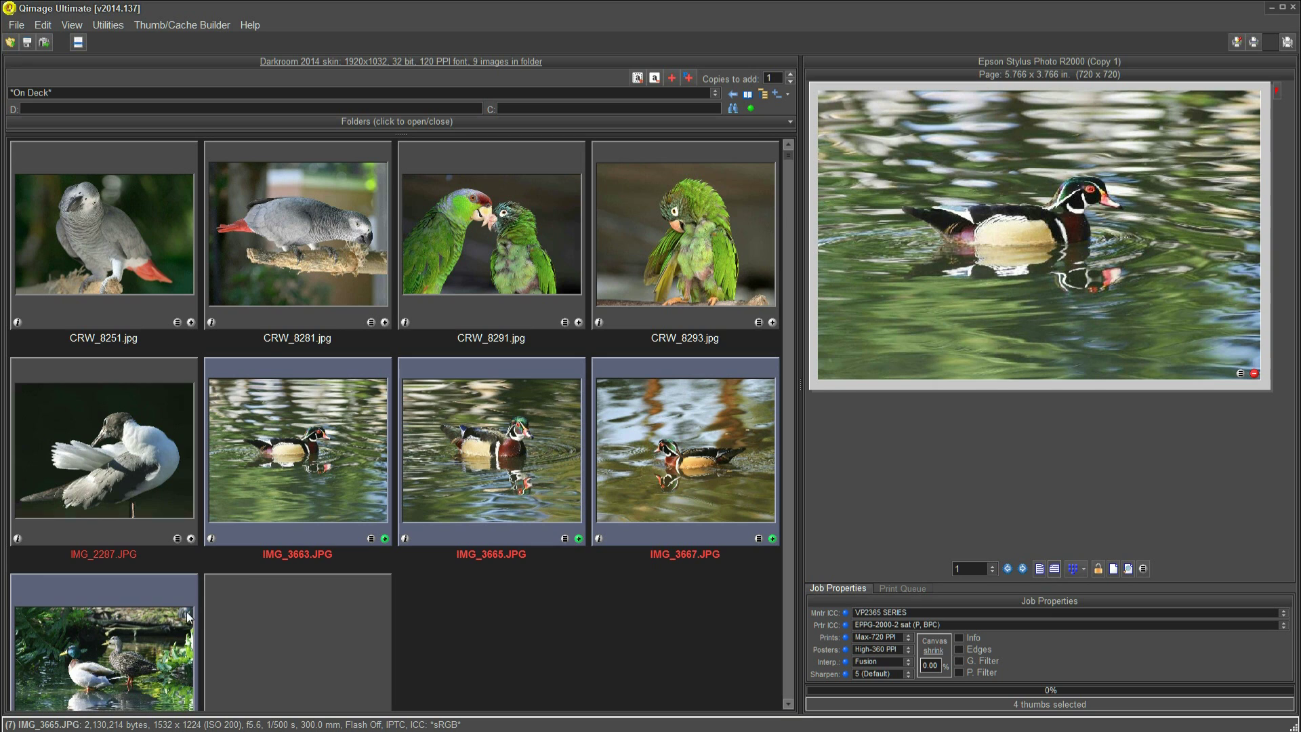
- Bring up Send via E-mail for the selected duck photos, then close it without sending
right_click(302, 449)
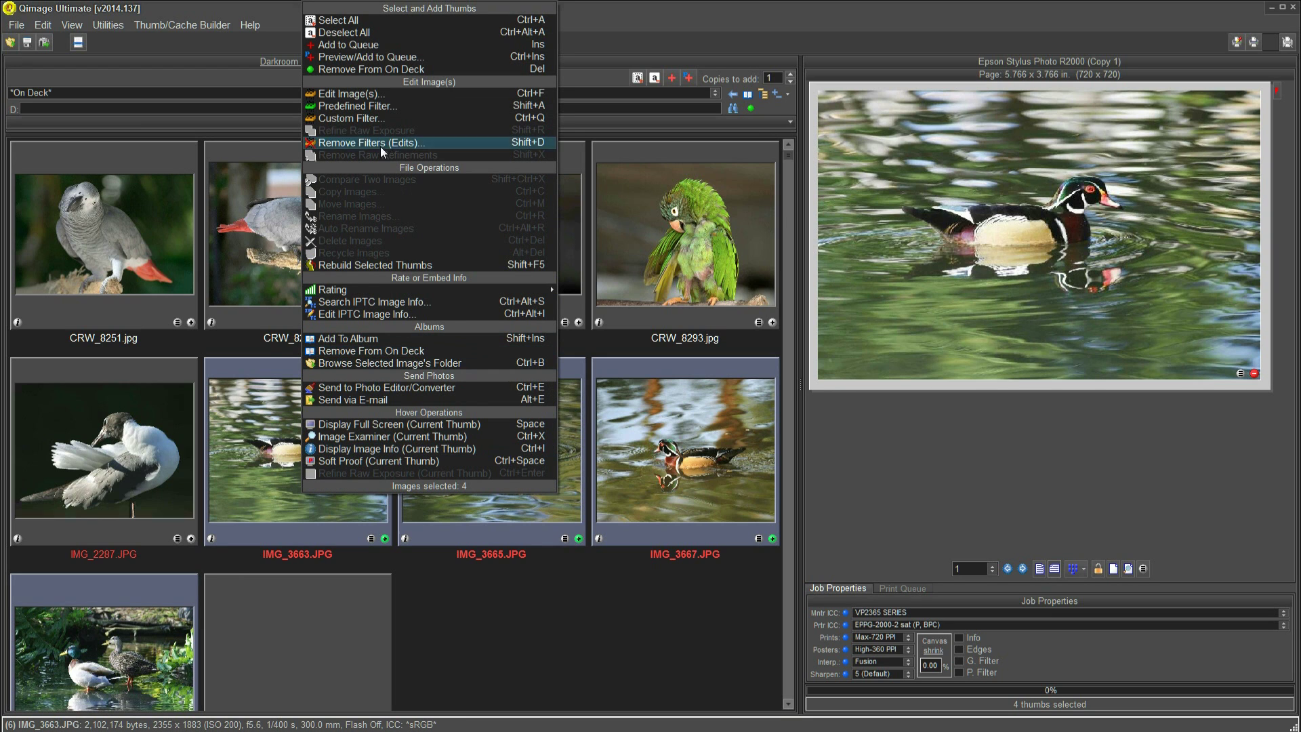
left_click(352, 399)
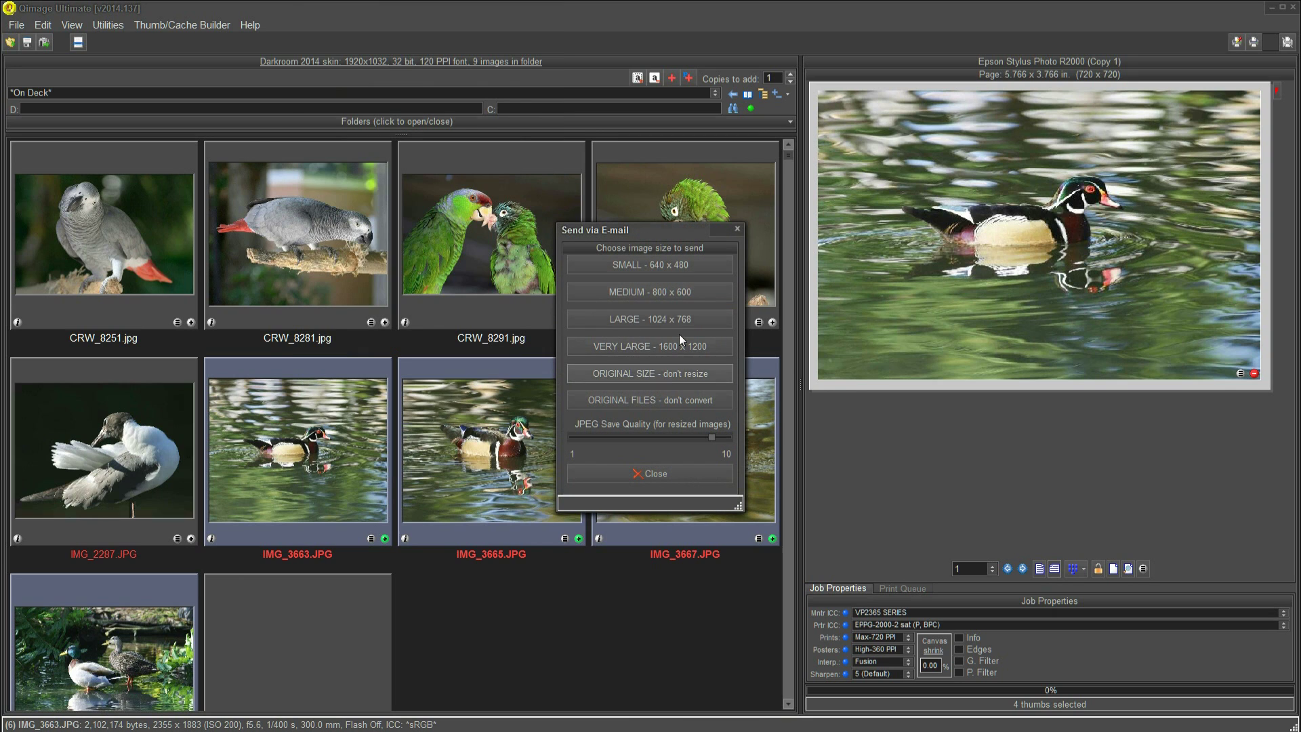
left_click(738, 231)
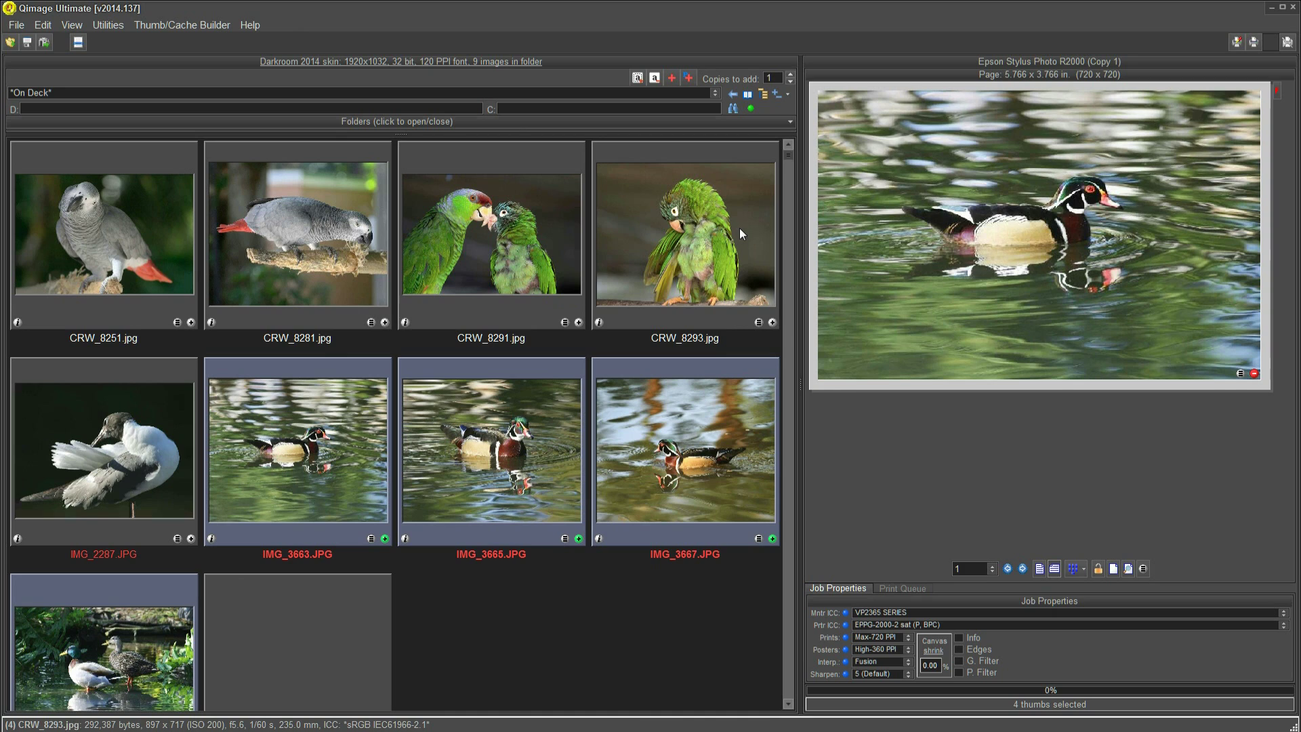
- Clear all nine images from On Deck and return to the Special_Mar folder
right_click(751, 107)
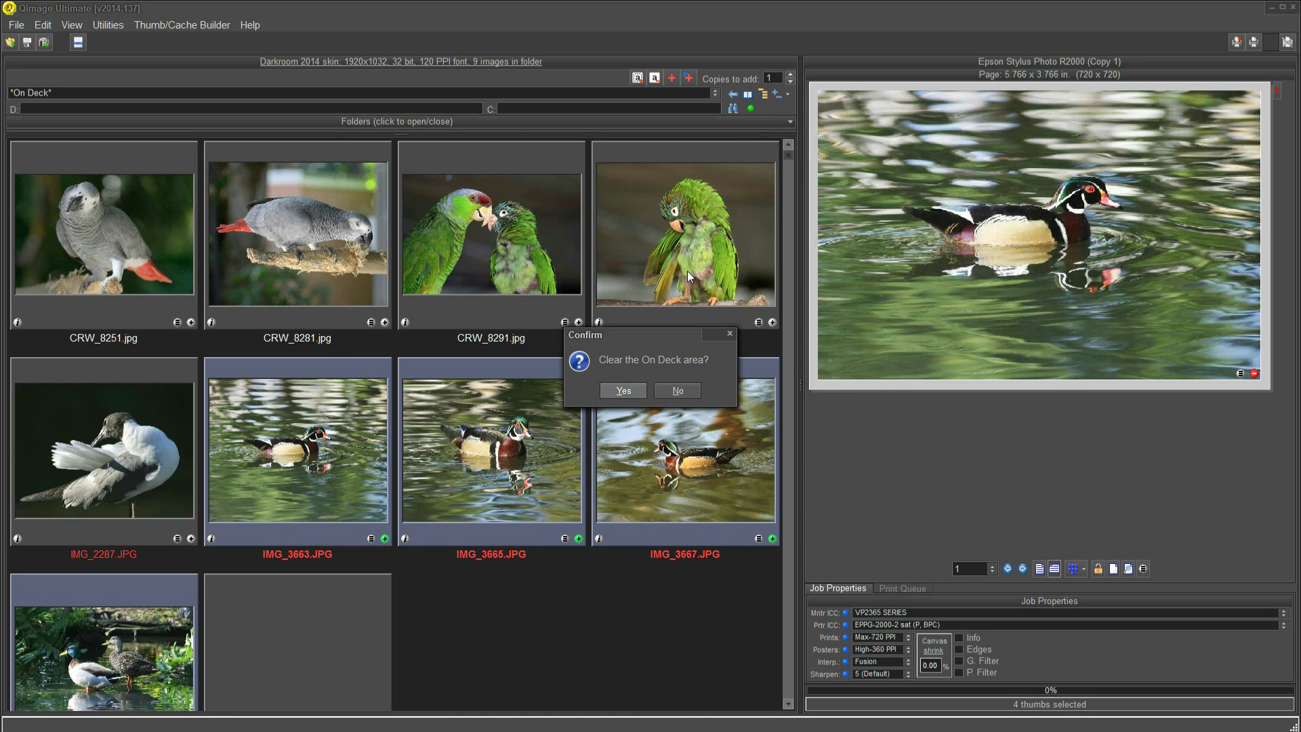
left_click(624, 390)
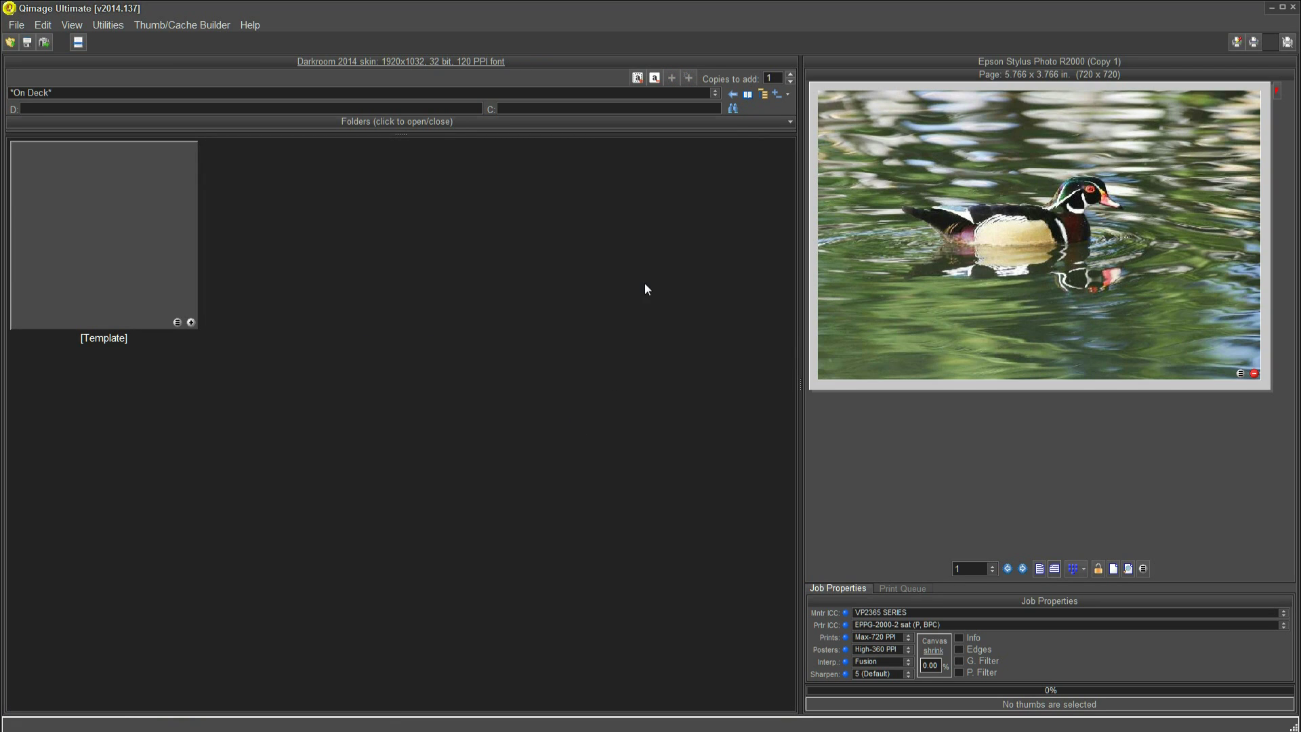
left_click(733, 107)
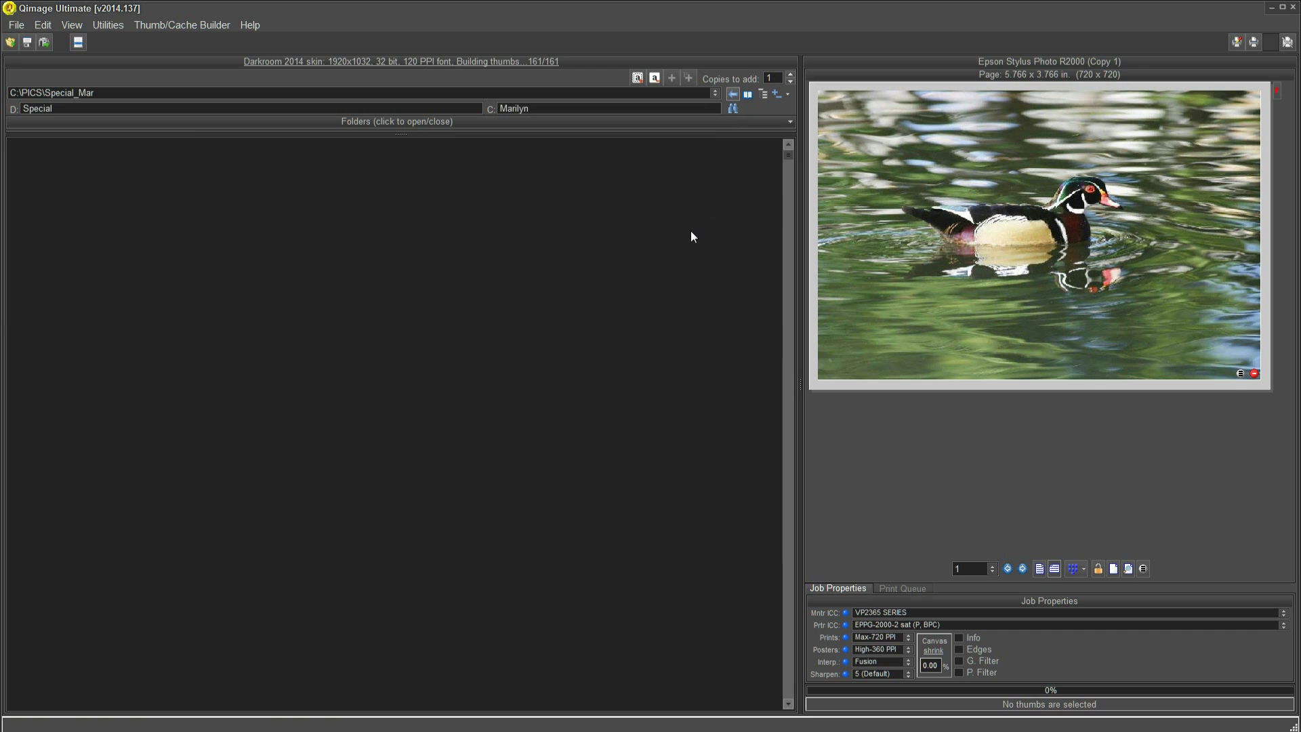